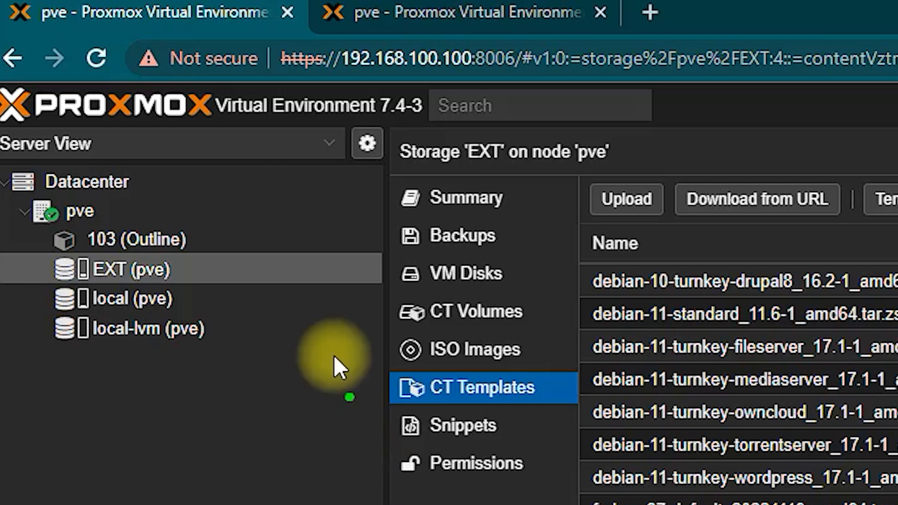
Step: Open the container template catalogue and close it without downloading anything
drag(200, 143, 321, 326)
mouse_move(220, 245)
mouse_down()
mouse_move(223, 147)
mouse_move(304, 202)
mouse_move(344, 202)
mouse_up()
mouse_move(9, 125)
mouse_down()
mouse_move(121, 140)
mouse_move(393, 141)
mouse_move(301, 75)
mouse_move(3, 94)
mouse_up()
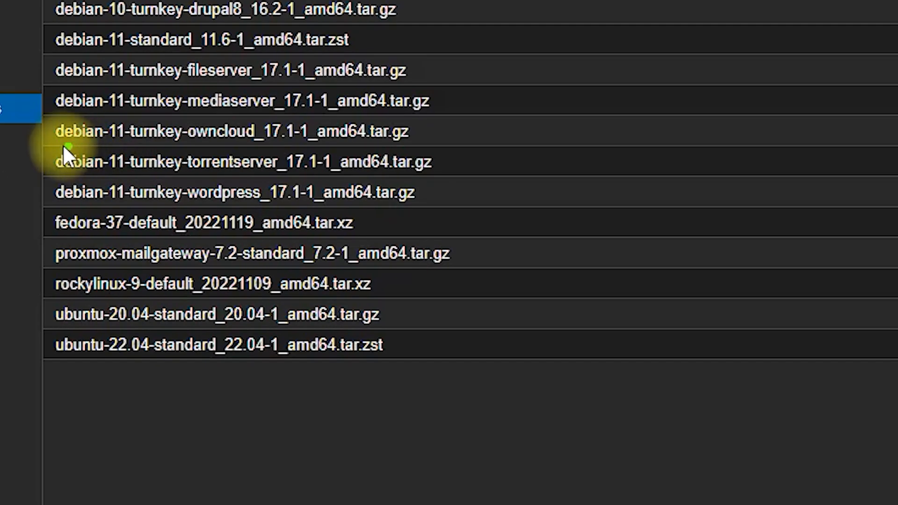
mouse_move(61, 144)
mouse_down()
mouse_move(445, 152)
mouse_move(428, 121)
mouse_move(120, 114)
mouse_move(47, 125)
mouse_move(52, 148)
mouse_up()
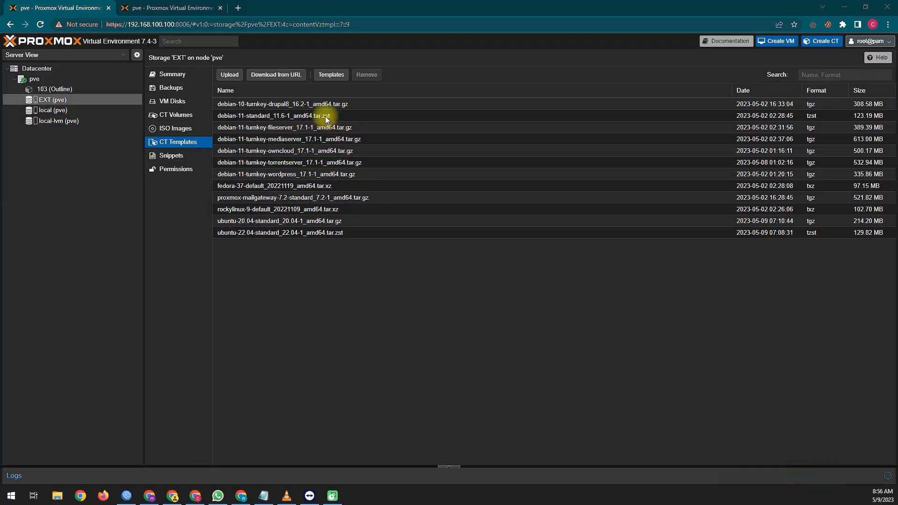
click(332, 76)
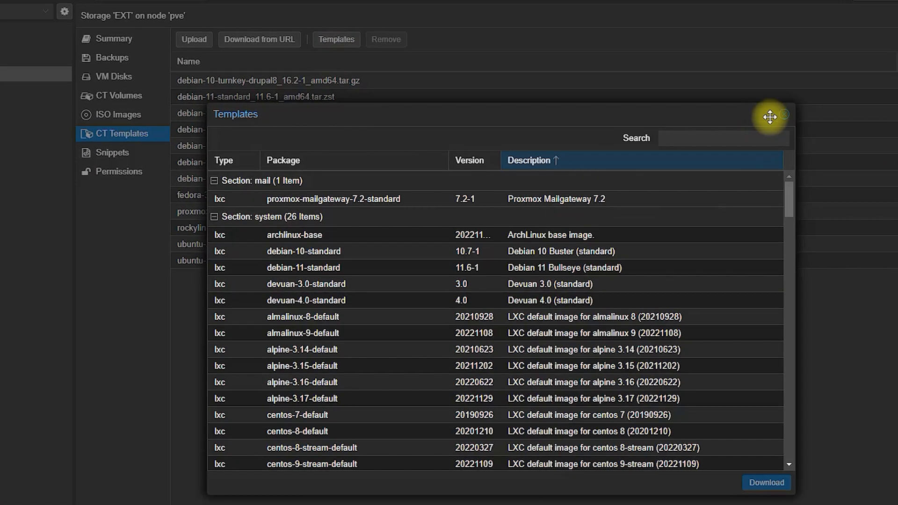
click(645, 129)
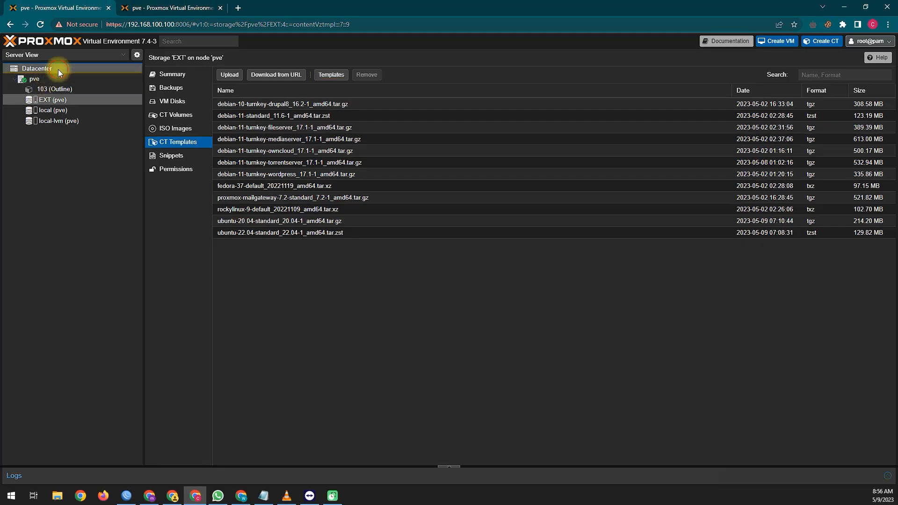
Step: Switch between Datacenter, local and EXT storages, then reload EXT's CT template list
click(58, 70)
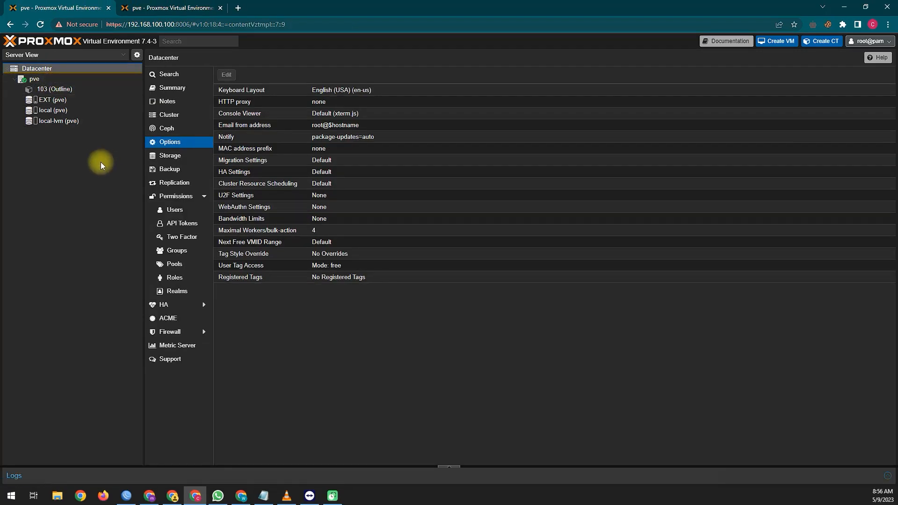
click(71, 100)
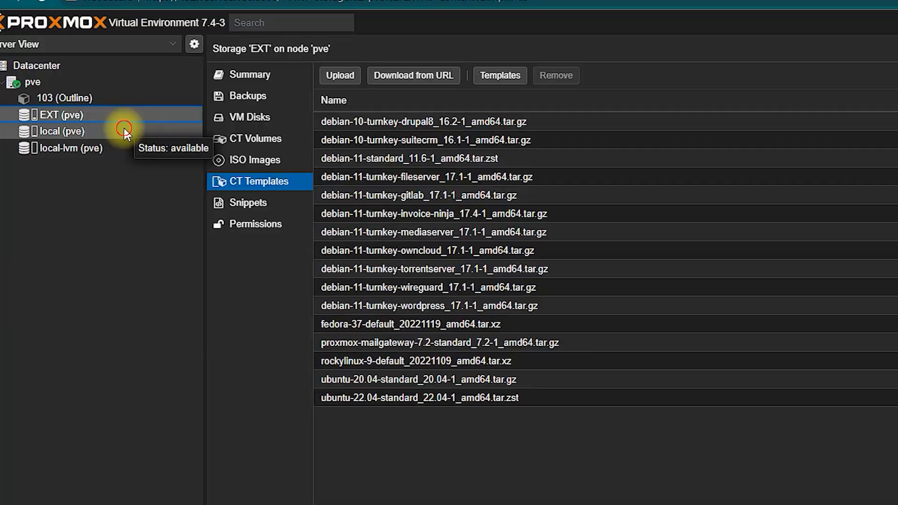
click(124, 132)
click(129, 119)
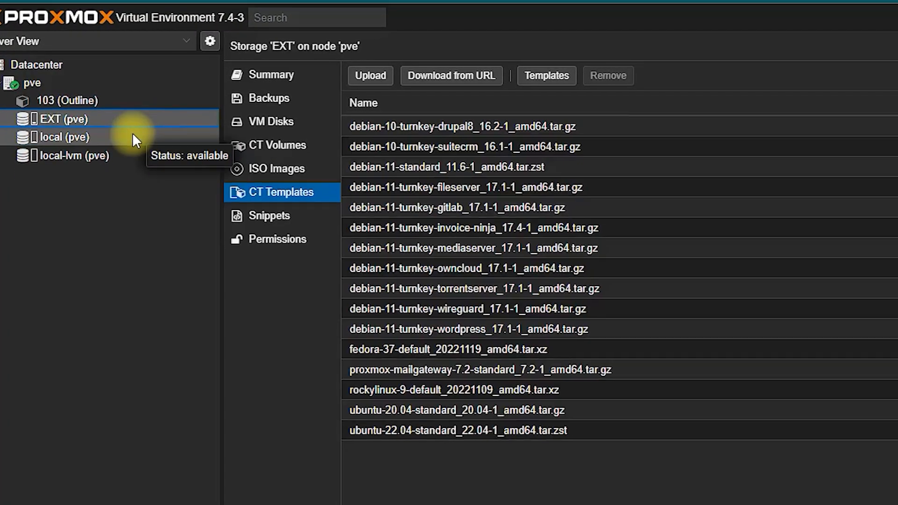
click(135, 139)
click(139, 122)
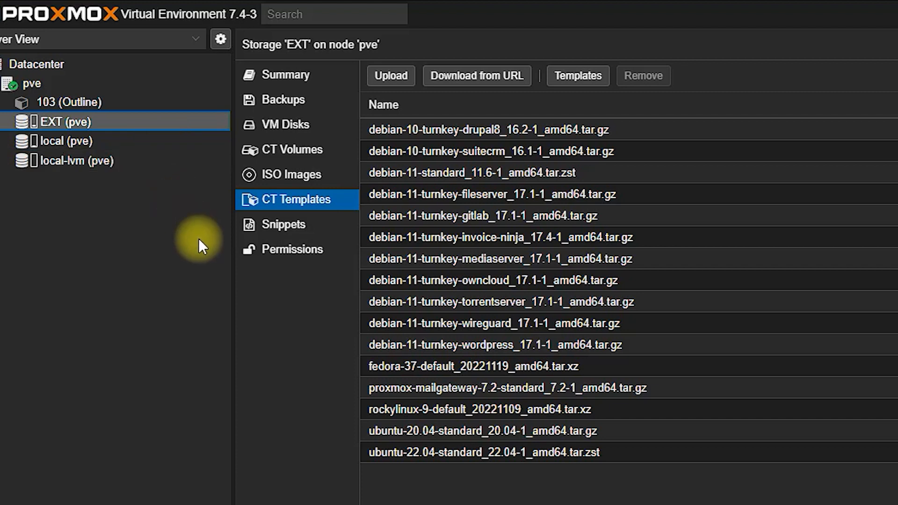
click(310, 207)
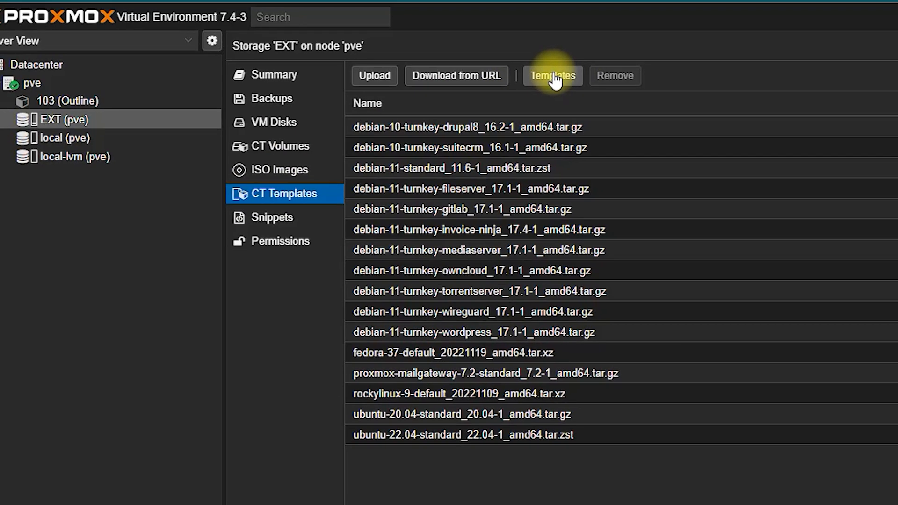
Step: Download the TurnKey SuiteCRM 16.1-1 template into EXT storage and close the finished task log
click(579, 77)
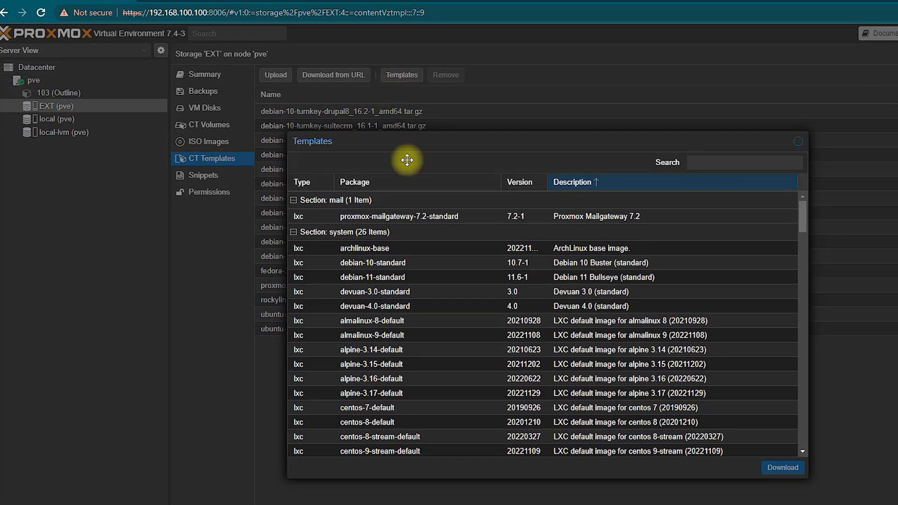
drag(803, 218, 801, 431)
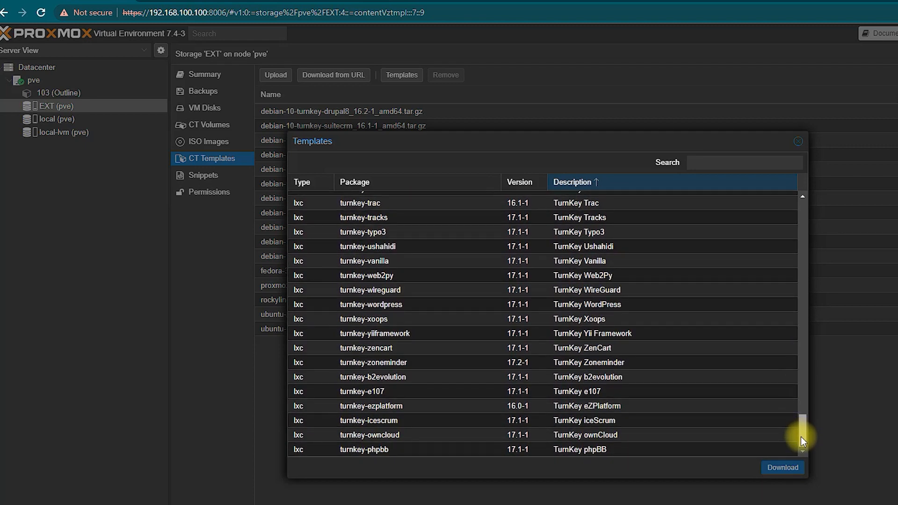
drag(801, 437, 798, 408)
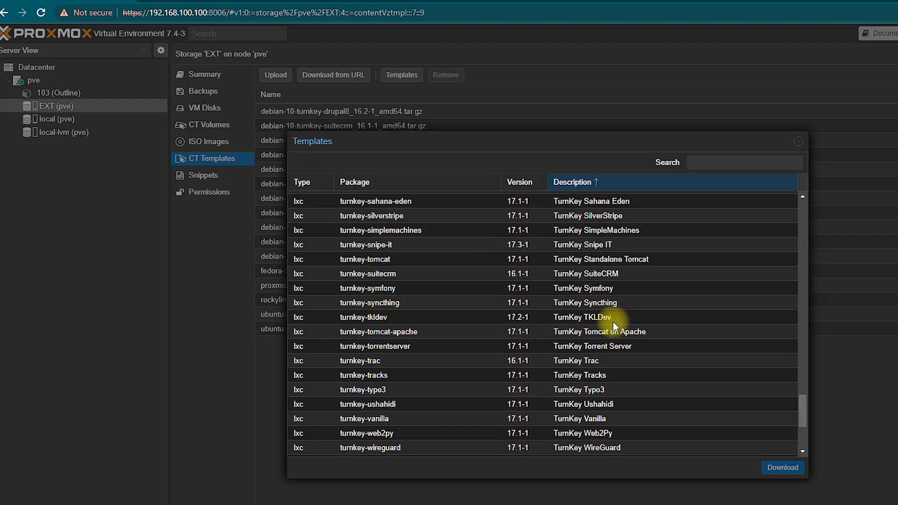
click(624, 272)
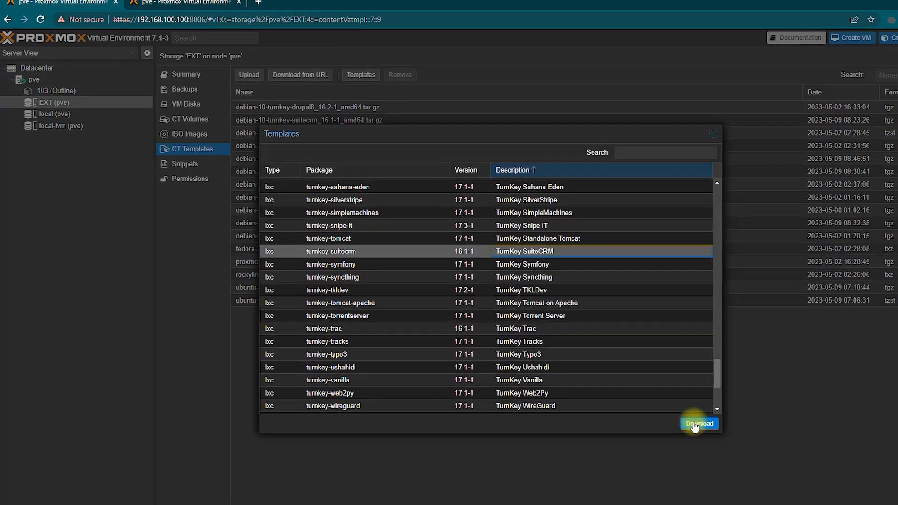
click(734, 442)
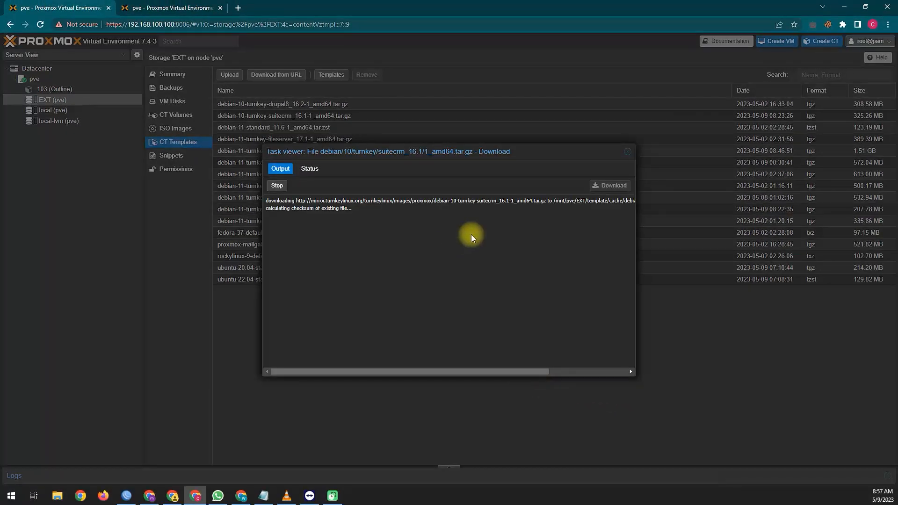
click(628, 152)
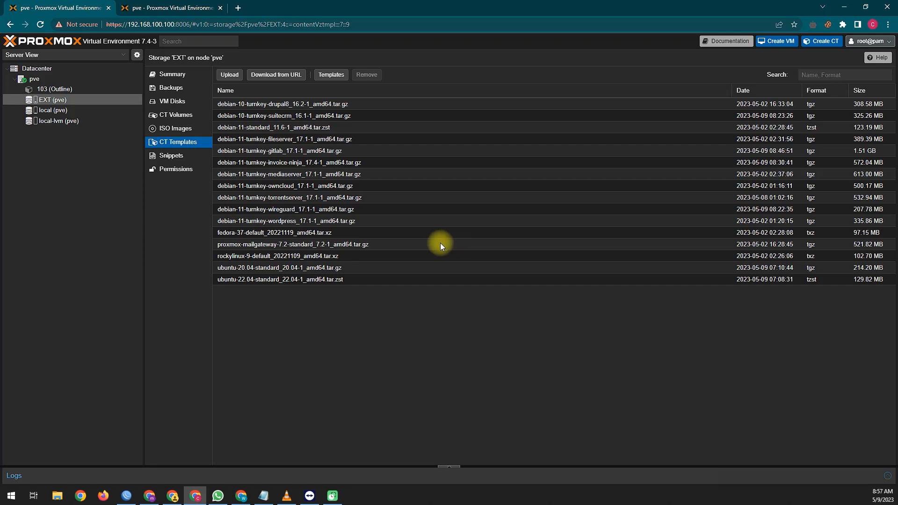
click(294, 187)
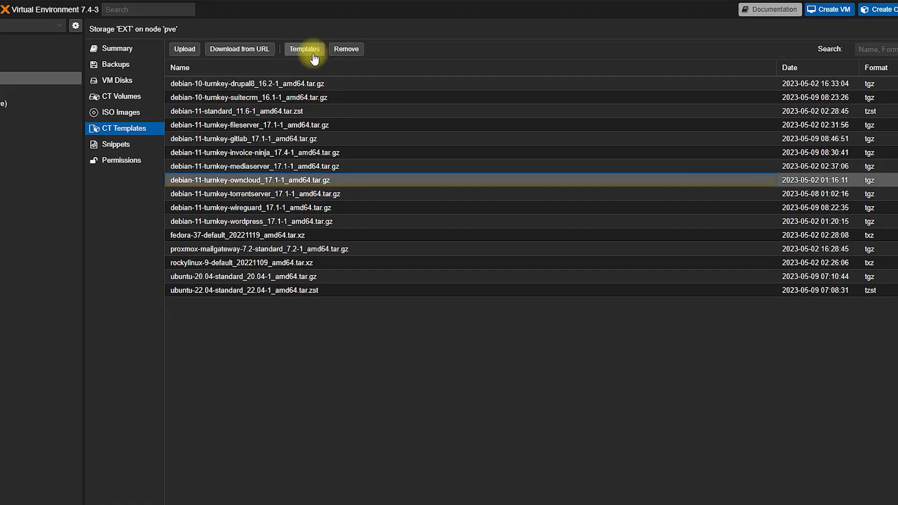
Step: Search the catalogue for 'ne' and start downloading the TurnKey Nextcloud 17.2-1 template to EXT
click(334, 76)
click(625, 118)
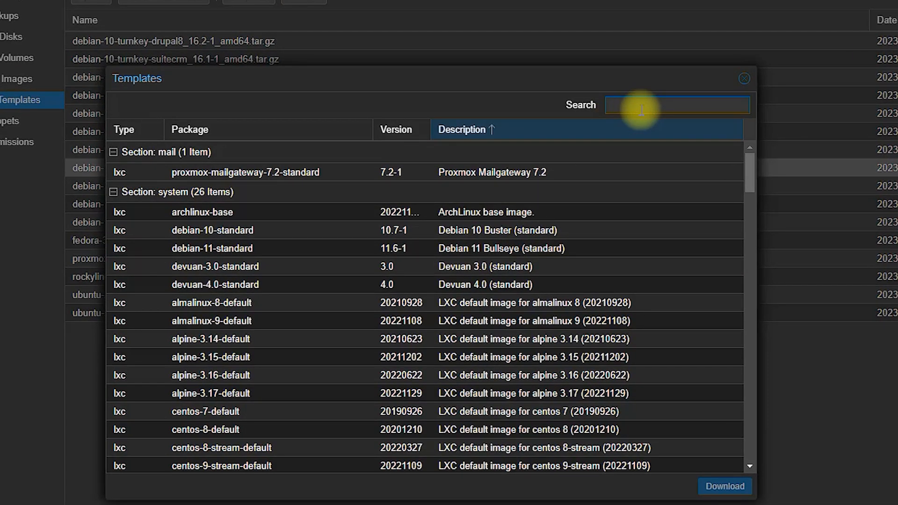
text(ne)
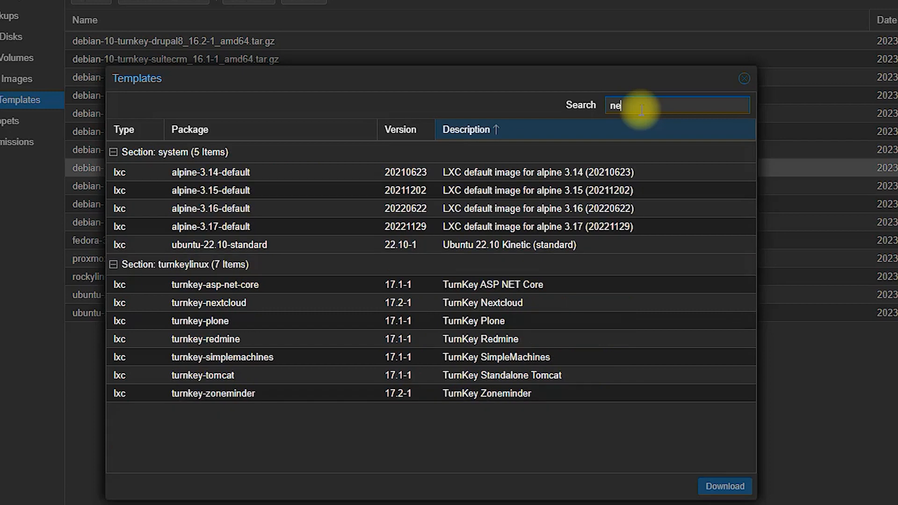
click(524, 302)
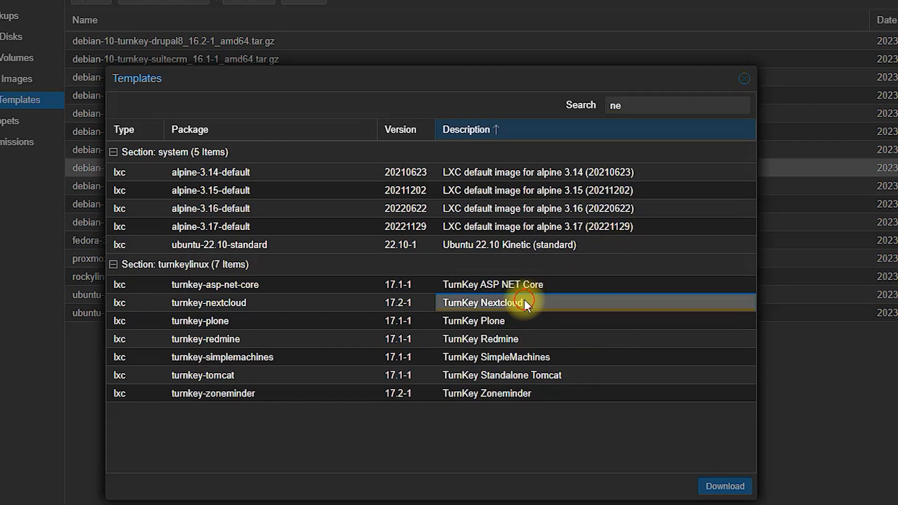
click(723, 488)
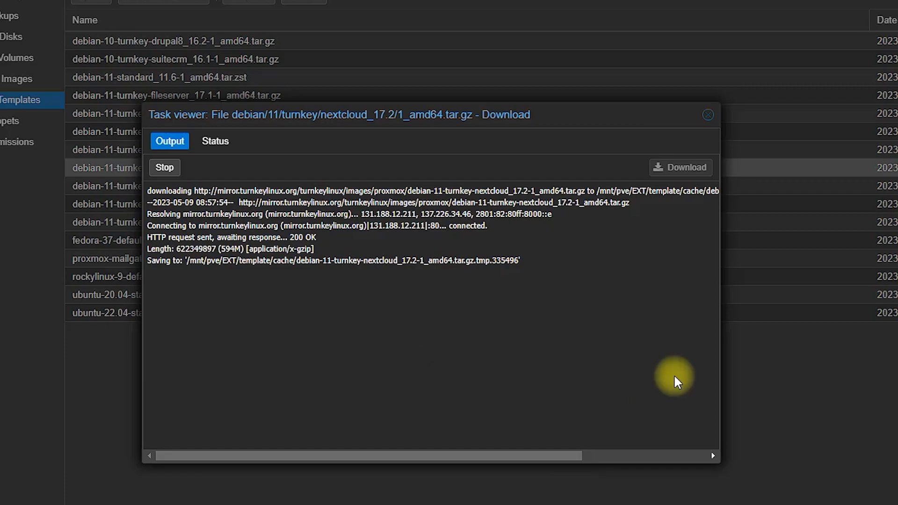
click(708, 114)
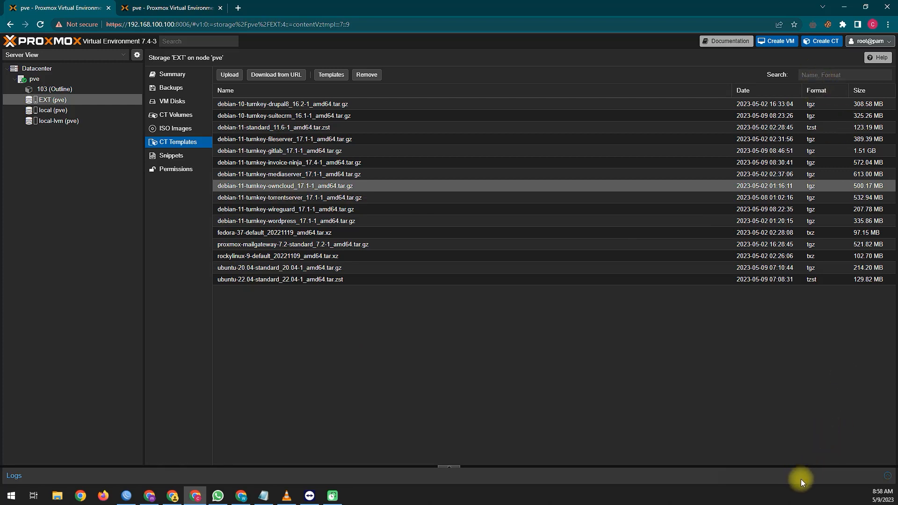
mouse_move(829, 131)
mouse_down()
mouse_move(814, 77)
mouse_move(821, 57)
mouse_up()
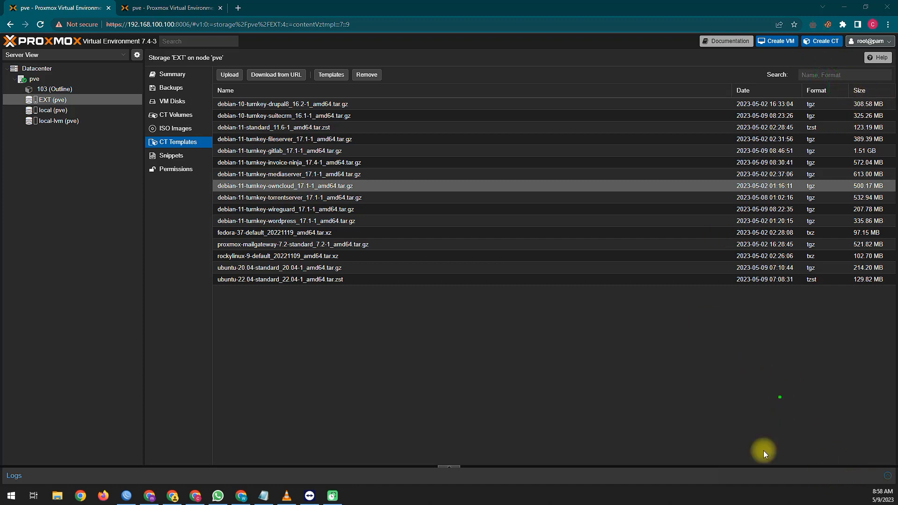
click(822, 40)
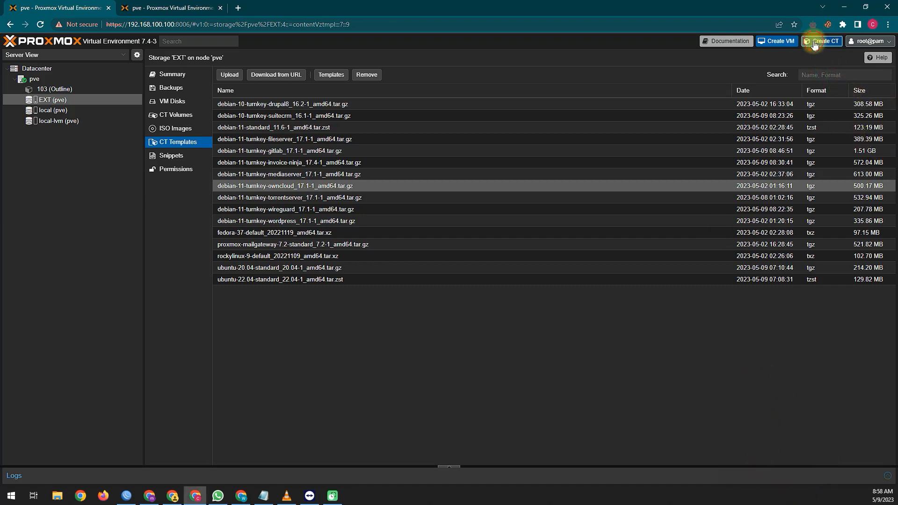
Step: Name the container owncloud and enter and confirm its root password
click(385, 213)
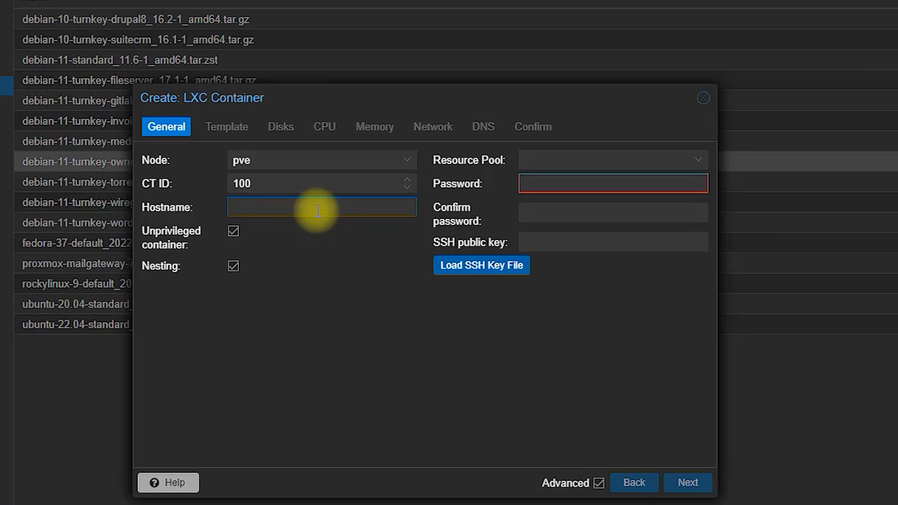
text(owt)
key(BackSpace)
text(ncloud)
click(564, 181)
text(•••••••)
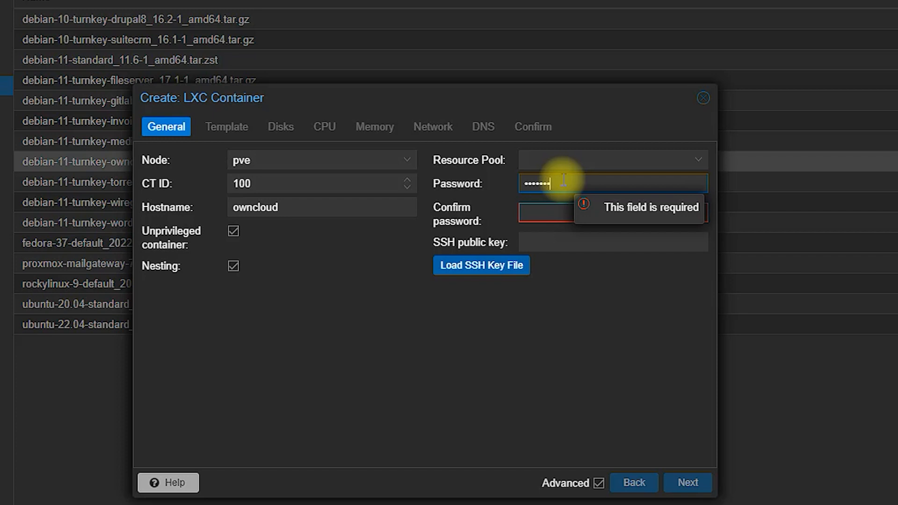
click(548, 218)
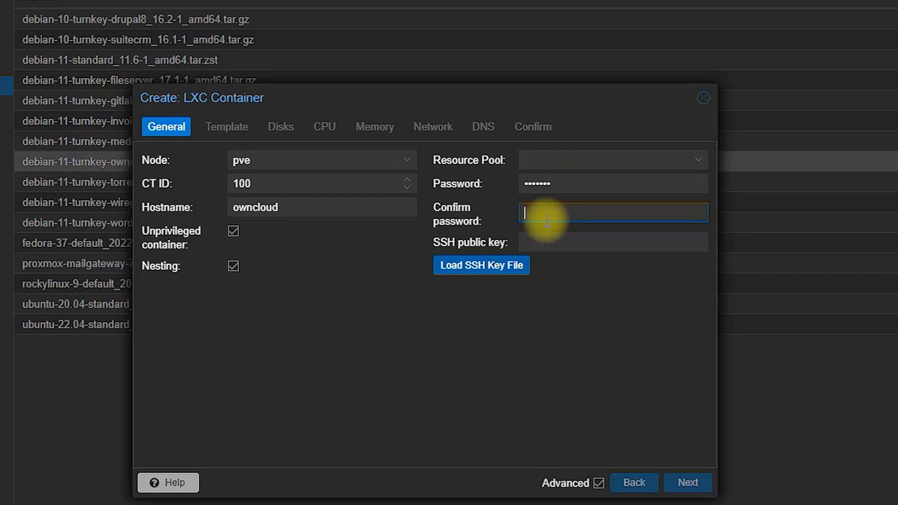
text(•••••••)
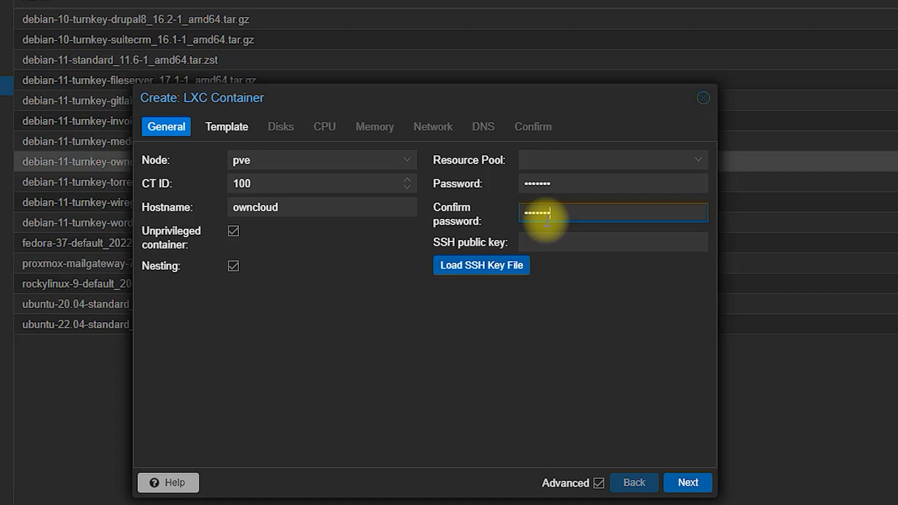
Step: Choose the debian-11-turnkey-owncloud_17.1-1 template from EXT storage and continue to Disks
click(688, 482)
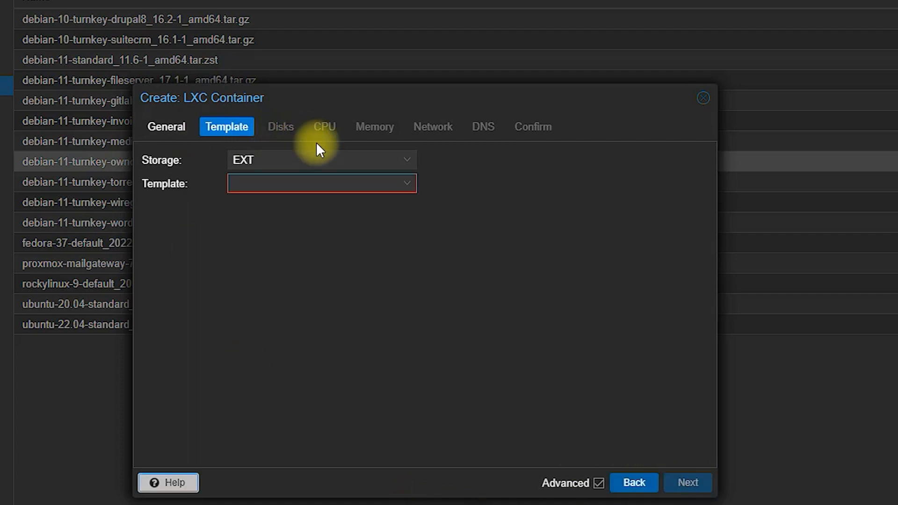
click(339, 184)
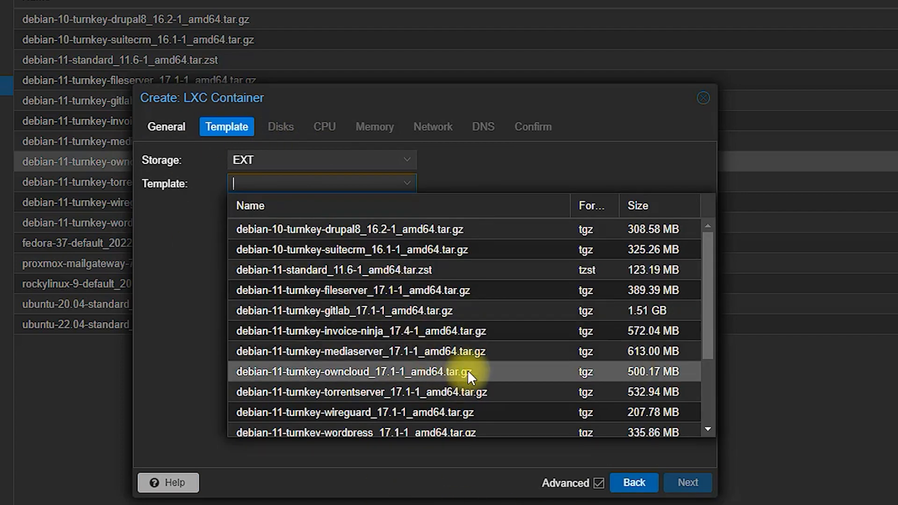
scroll(511, 334, down, 3)
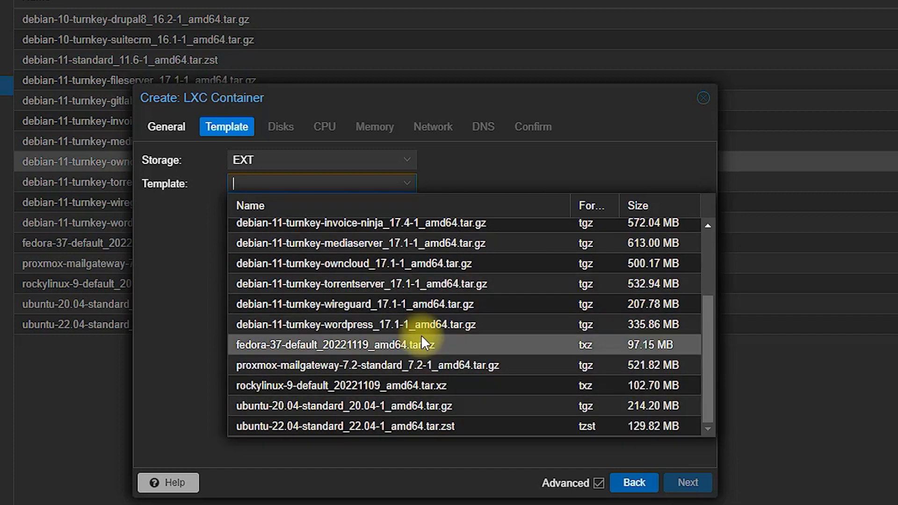
scroll(423, 342, up, 3)
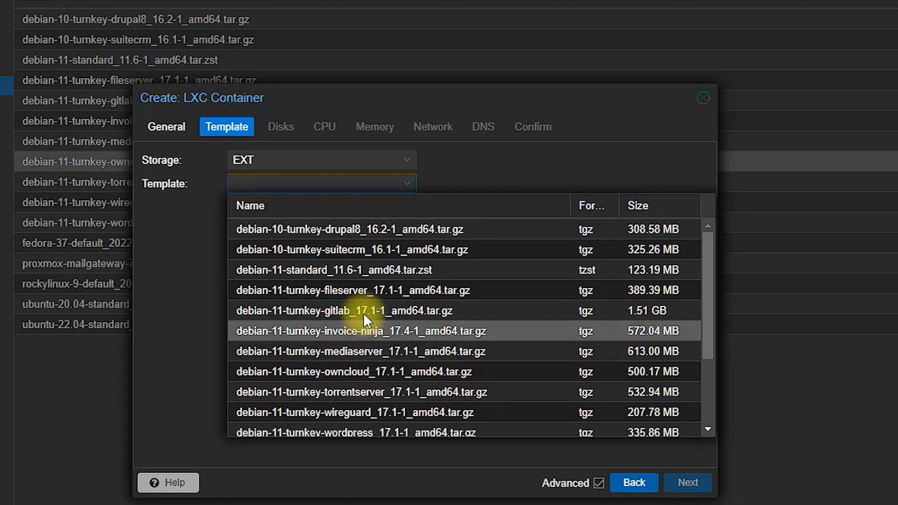
click(388, 370)
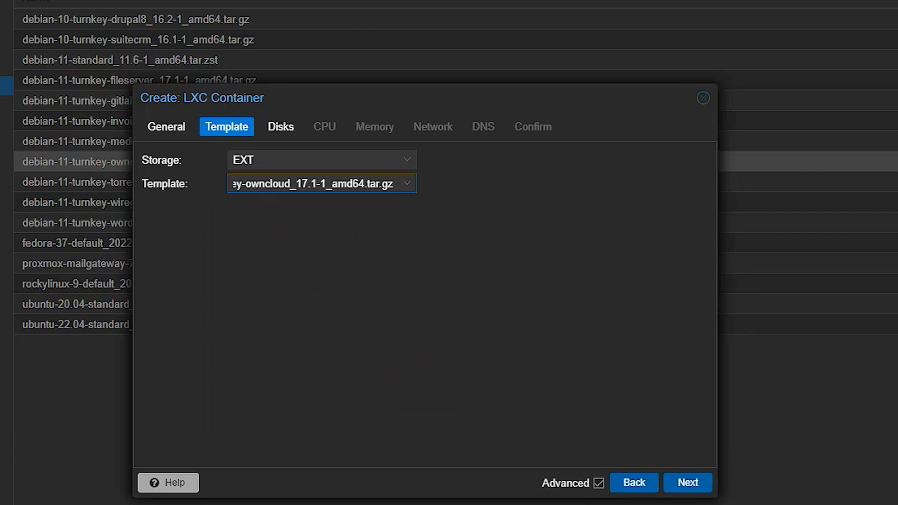
click(205, 235)
mouse_move(205, 207)
mouse_down()
mouse_move(461, 170)
mouse_move(200, 145)
mouse_move(261, 230)
mouse_up()
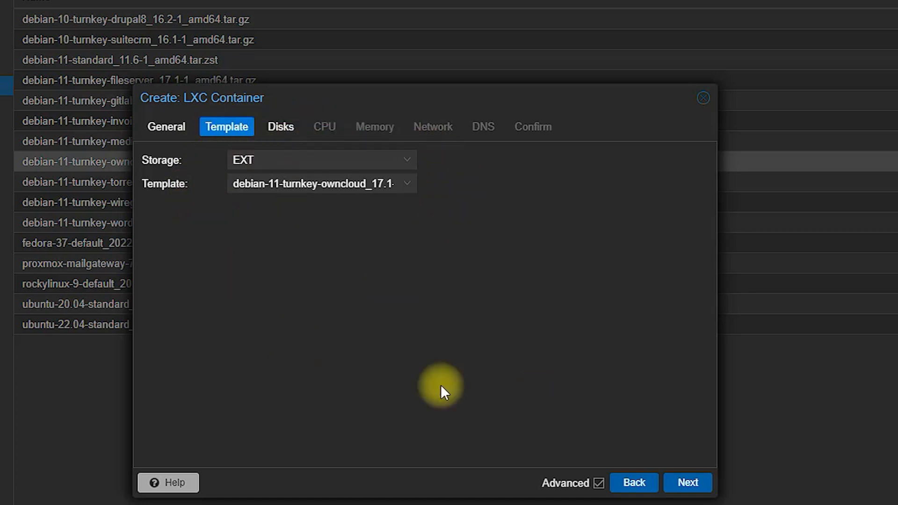
click(687, 483)
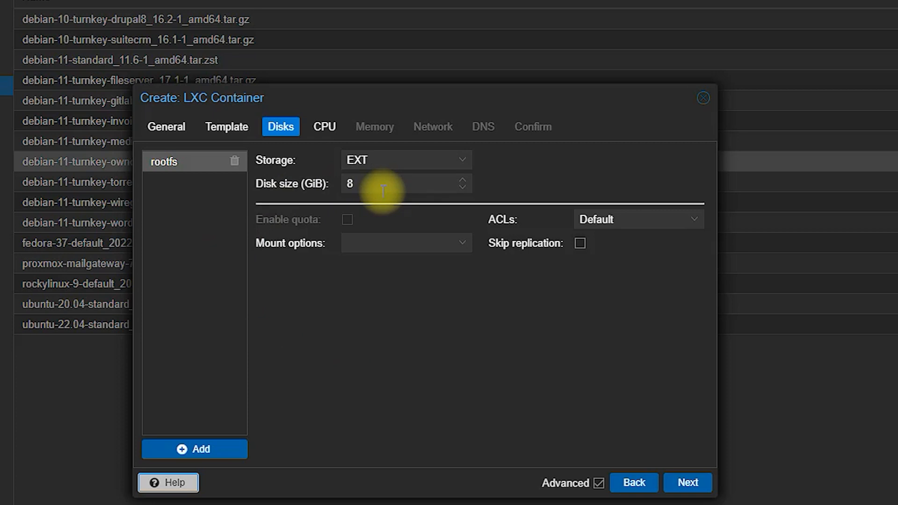
Step: Set the container's root disk size to 20 GiB
click(296, 186)
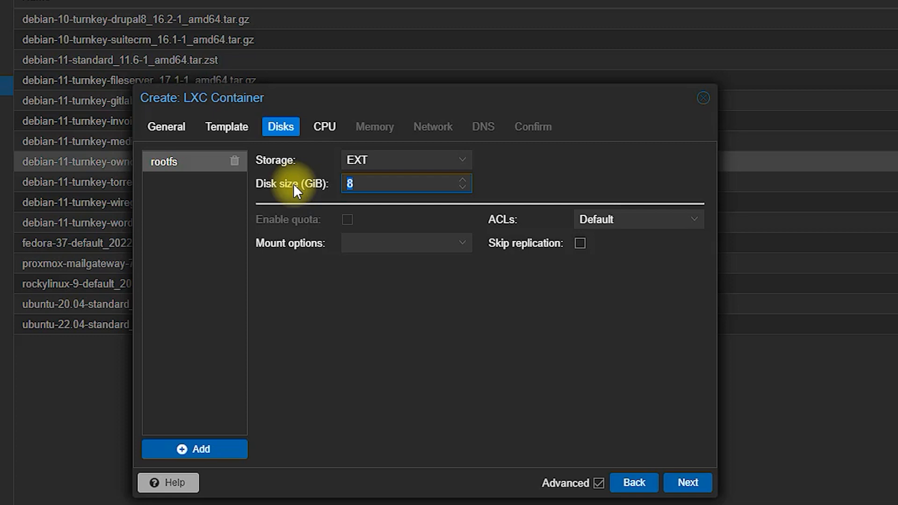
text(20)
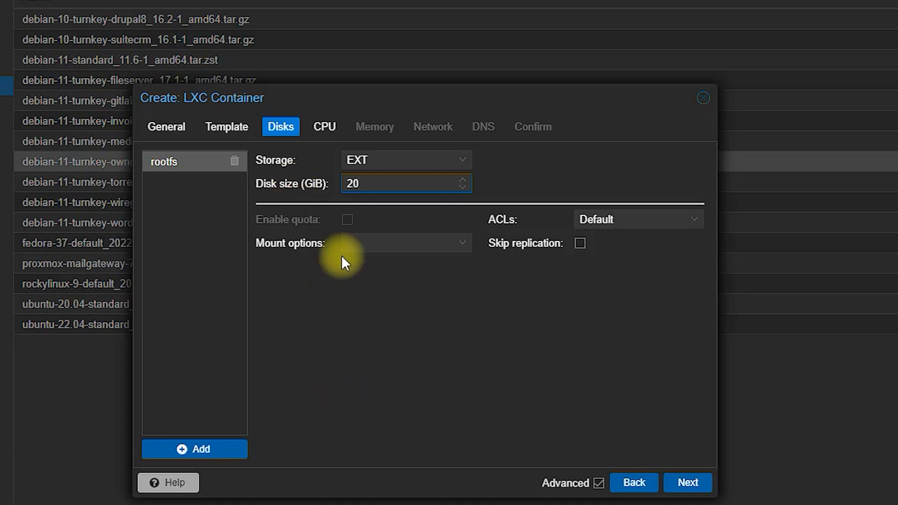
click(324, 186)
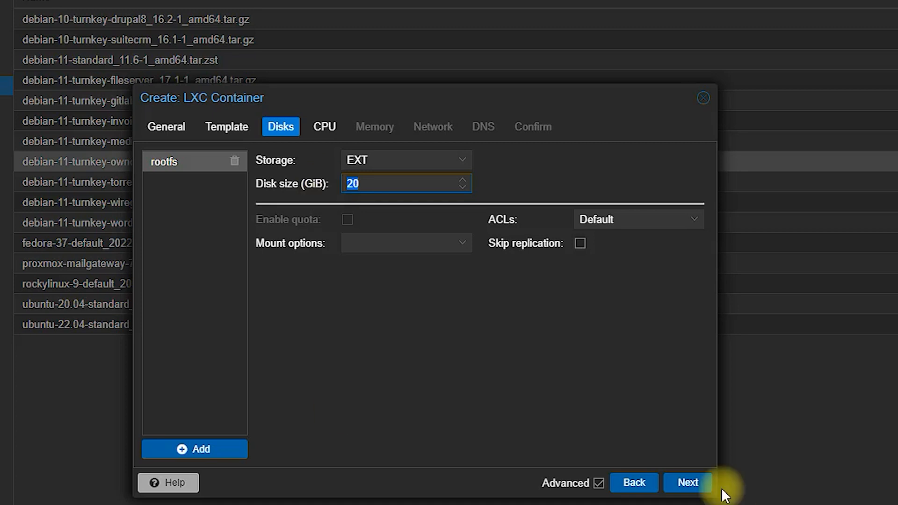
click(693, 484)
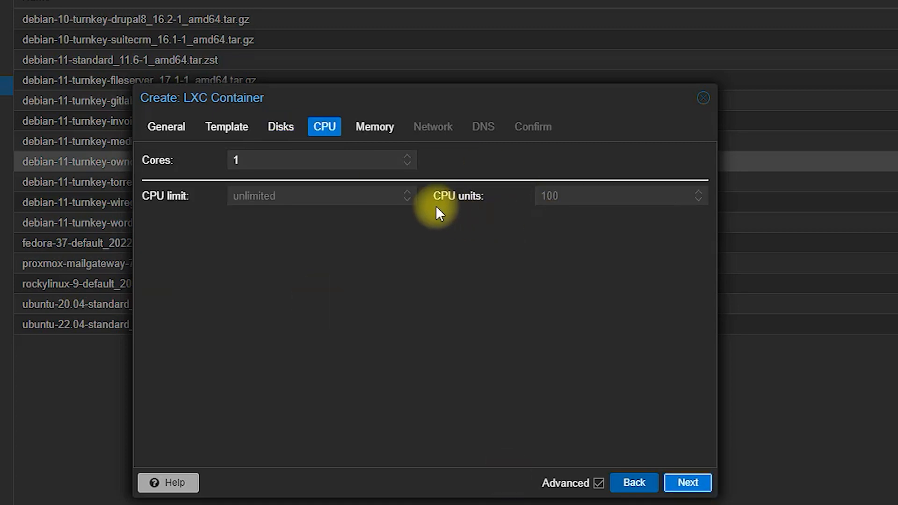
Step: Keep 1 CPU core and 512 MiB memory and swap, continuing to Network
click(407, 157)
click(407, 165)
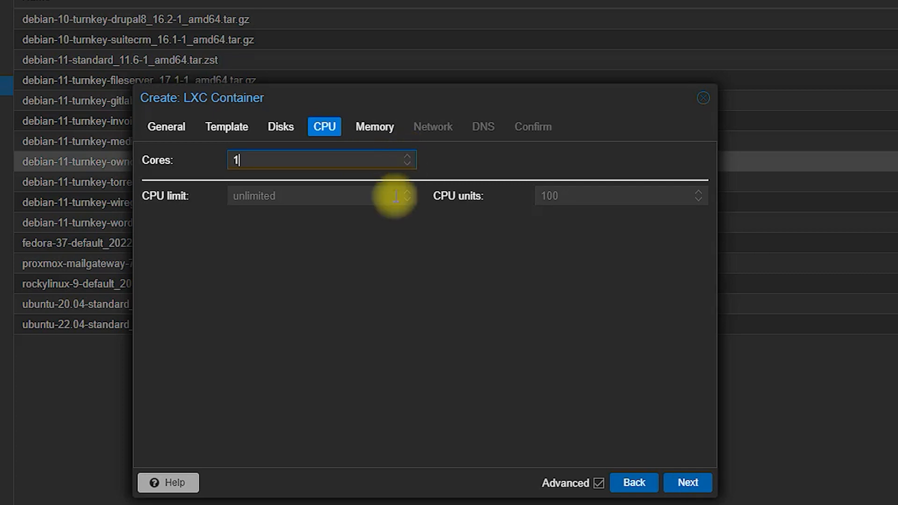
click(685, 483)
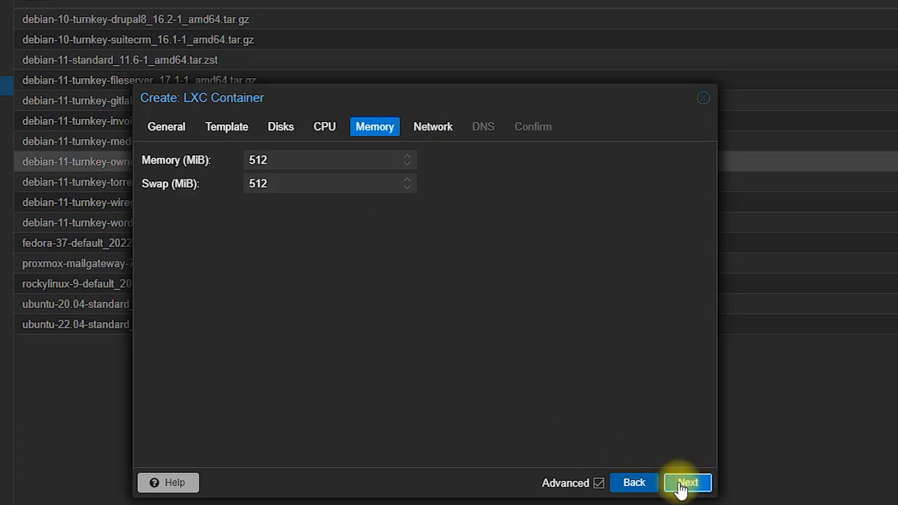
click(247, 160)
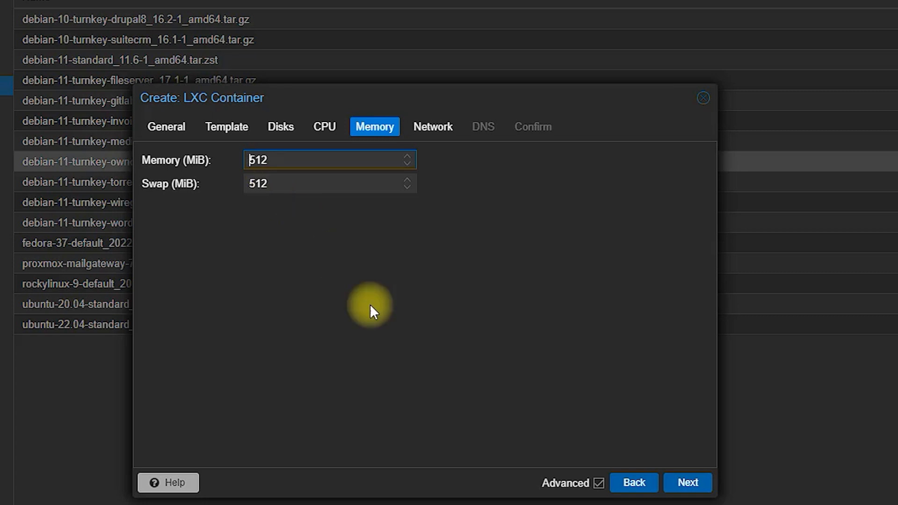
click(702, 480)
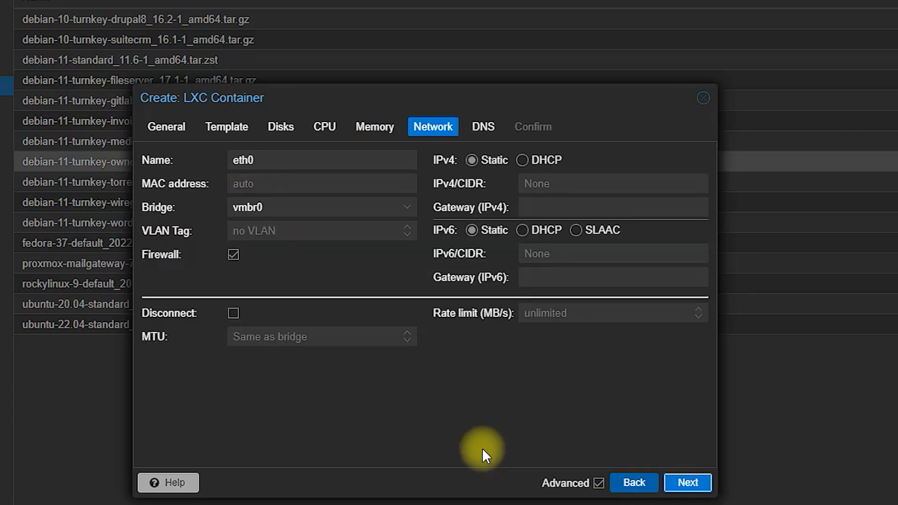
Step: Give eth0 static IPv4 192.168.100.171/24 with gateway 192.168.100.1 and continue to DNS
click(584, 182)
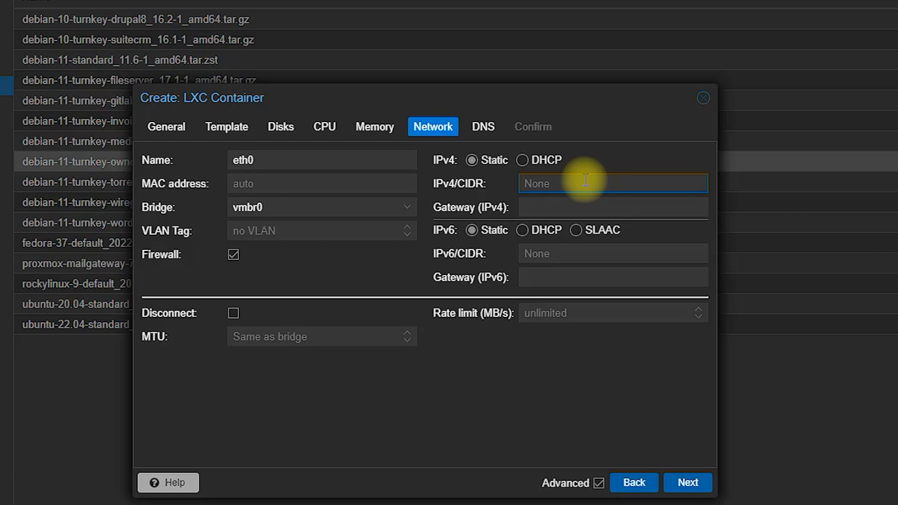
text(192.168.100.1)
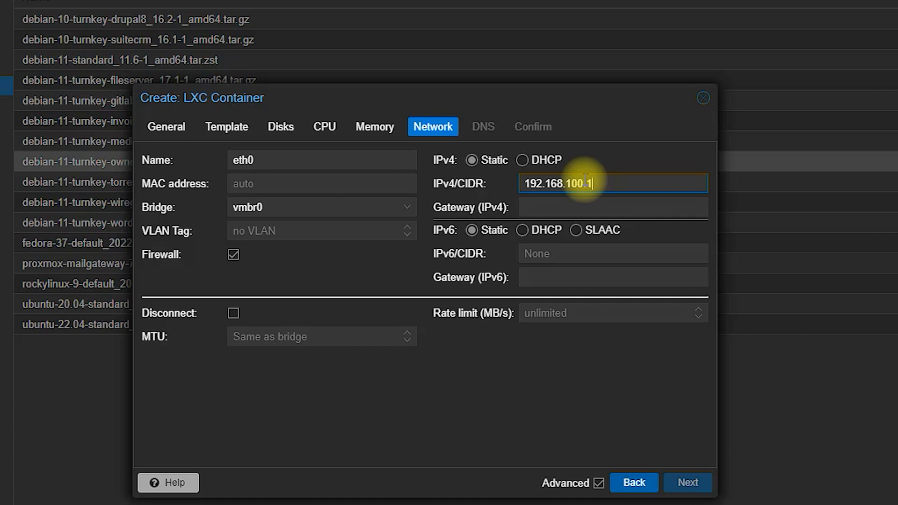
text(71)
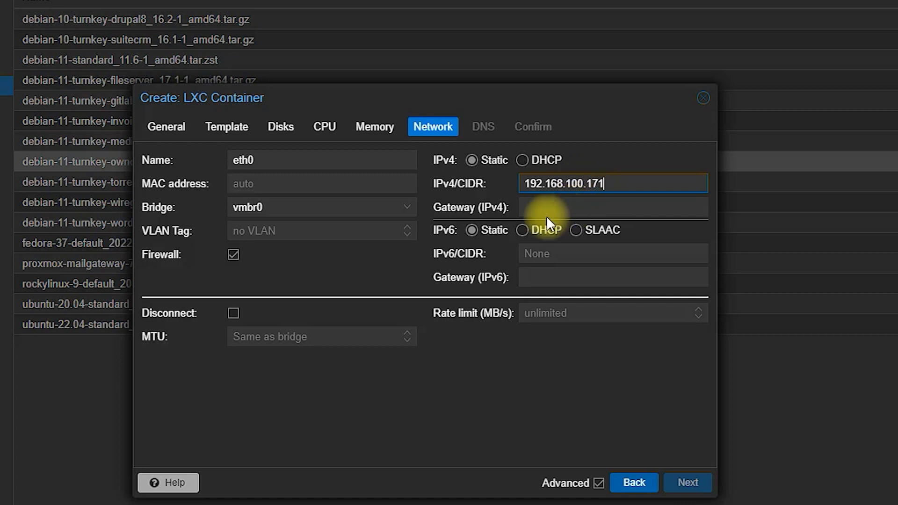
text(/24)
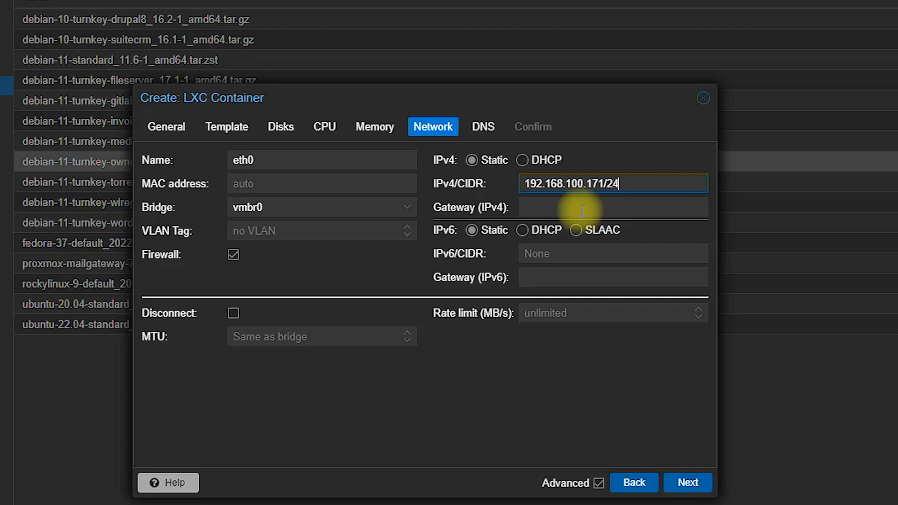
click(582, 210)
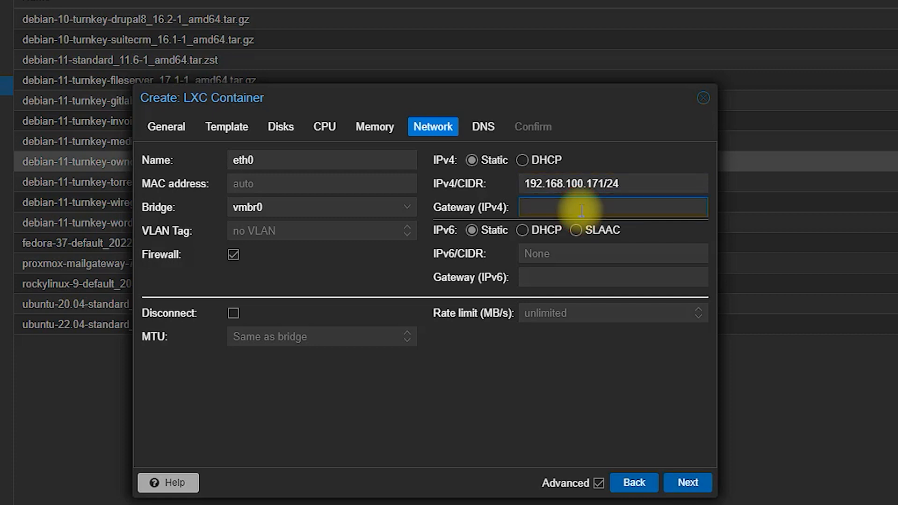
click(592, 183)
drag(592, 184, 510, 186)
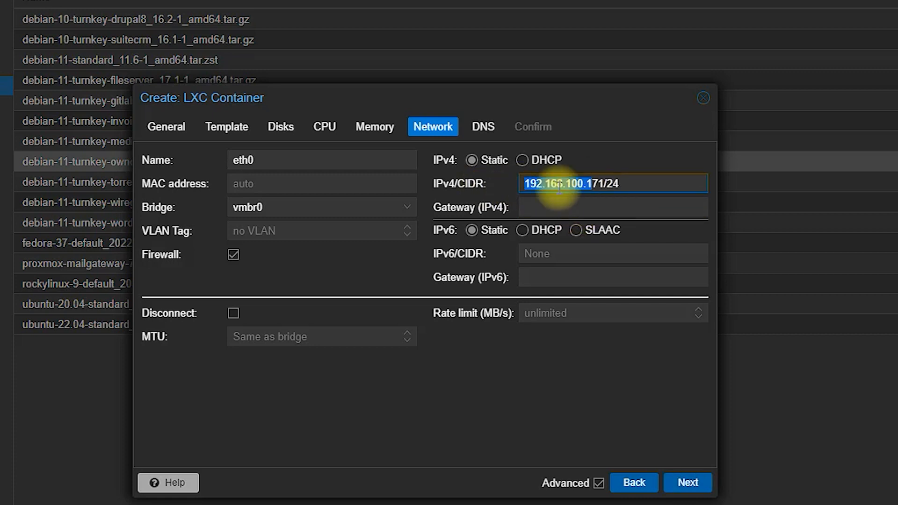
right_click(576, 187)
click(603, 249)
right_click(537, 202)
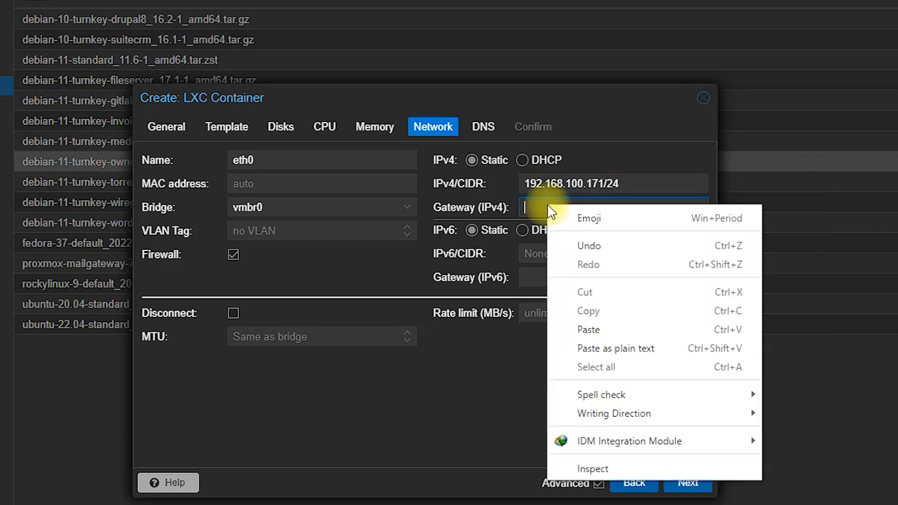
click(580, 329)
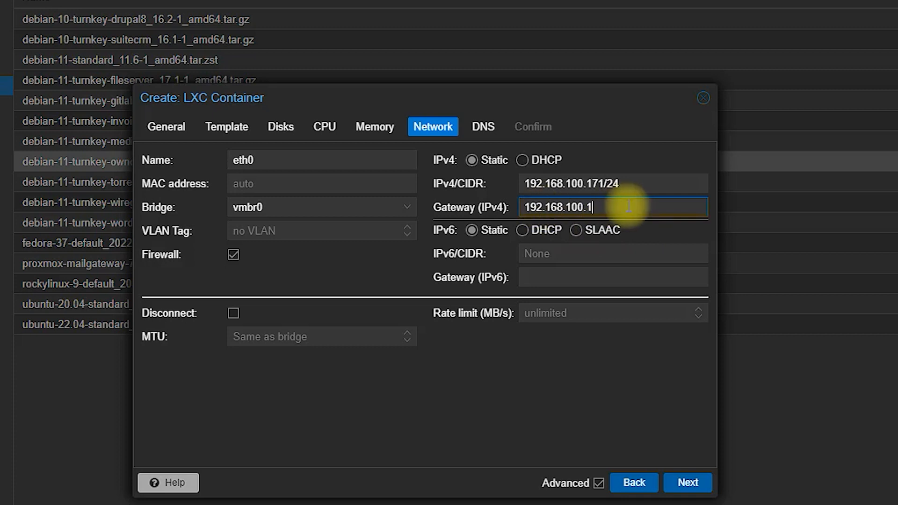
click(687, 483)
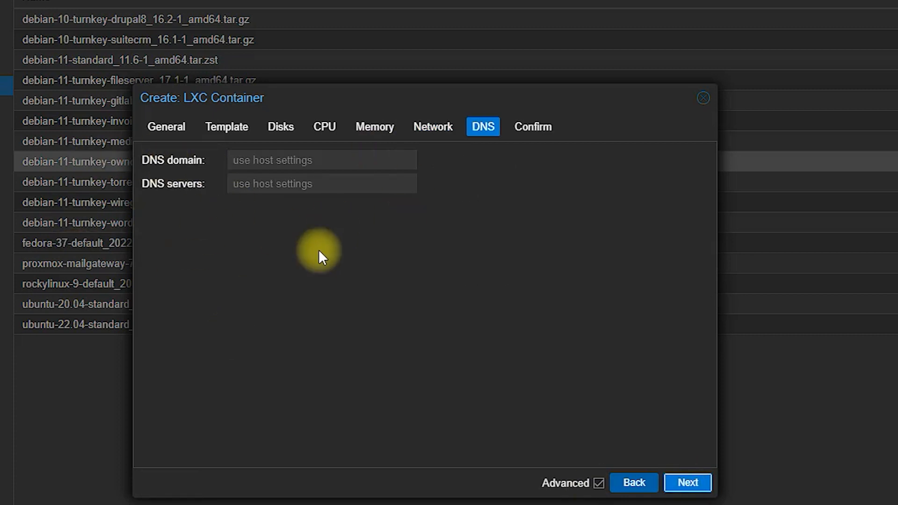
Step: Enable start after creation, create container 100, and close the log once it reports TASK OK
click(688, 482)
click(202, 449)
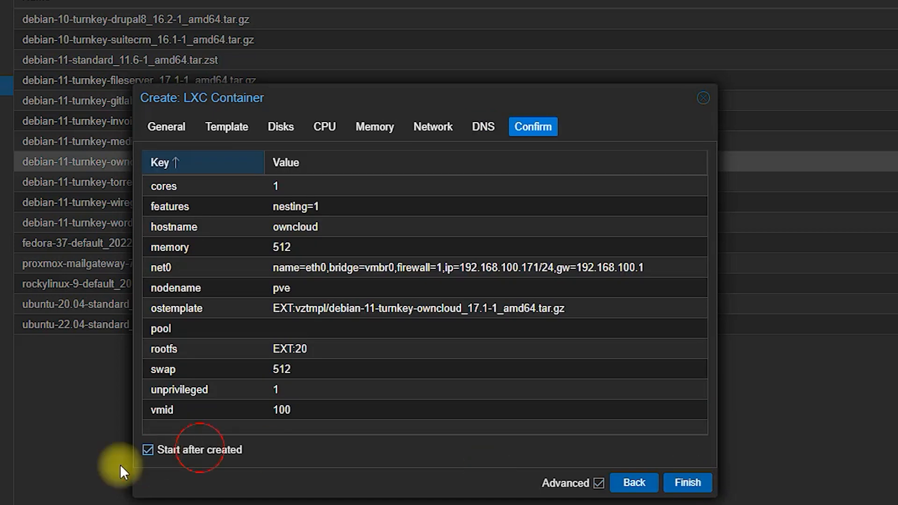
click(708, 486)
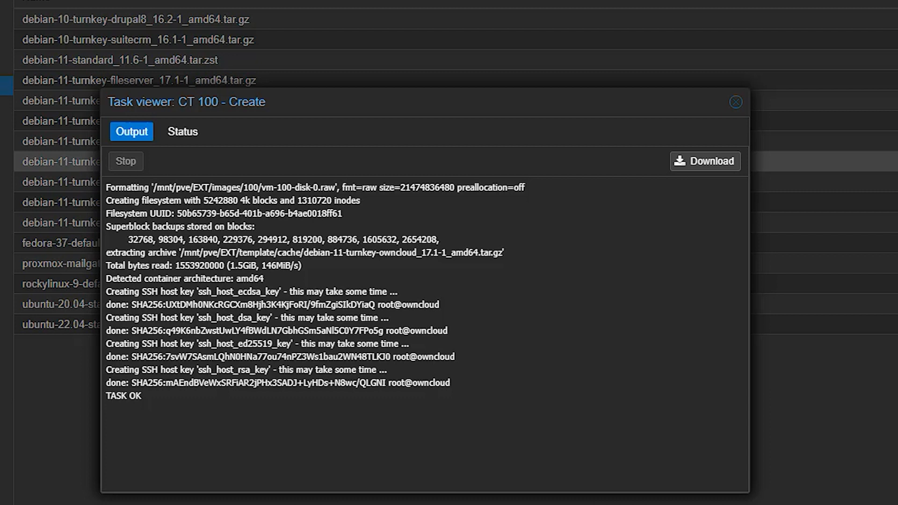
mouse_move(150, 430)
mouse_down()
mouse_move(76, 361)
mouse_move(157, 427)
mouse_move(168, 489)
mouse_up()
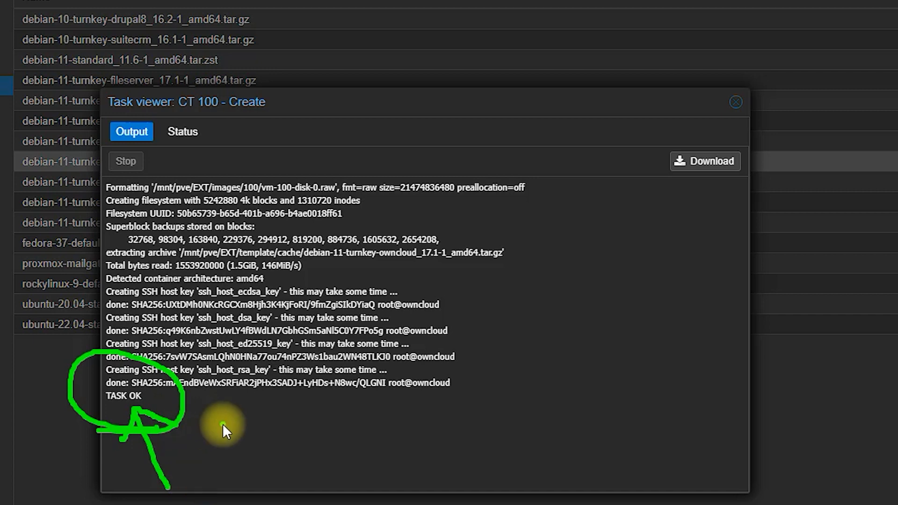
click(736, 102)
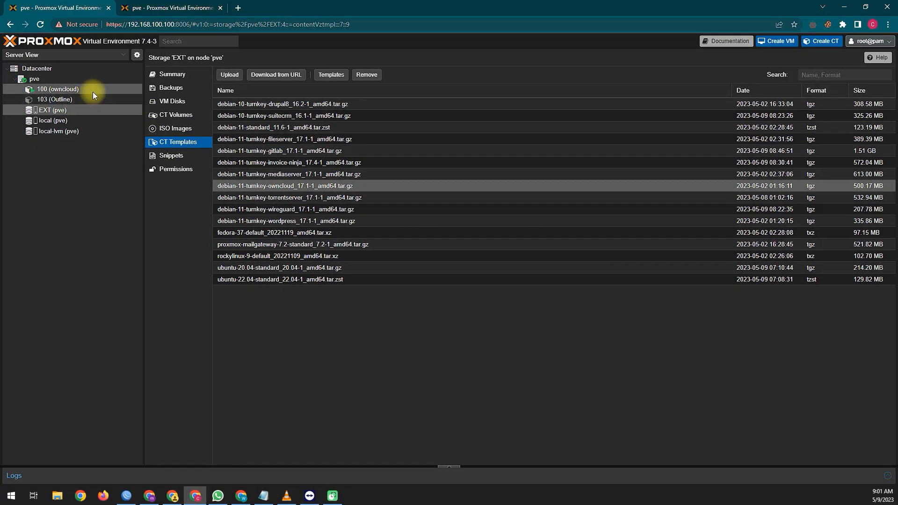
Step: Open container 100 (owncloud)'s Summary, showing it running with about 31% memory used
key(ctrl+2)
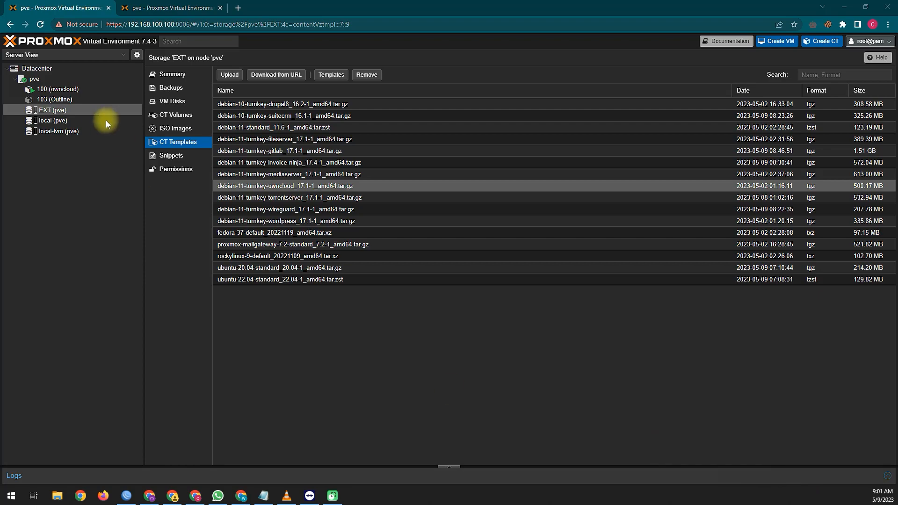
drag(85, 100, 132, 149)
drag(81, 118, 84, 97)
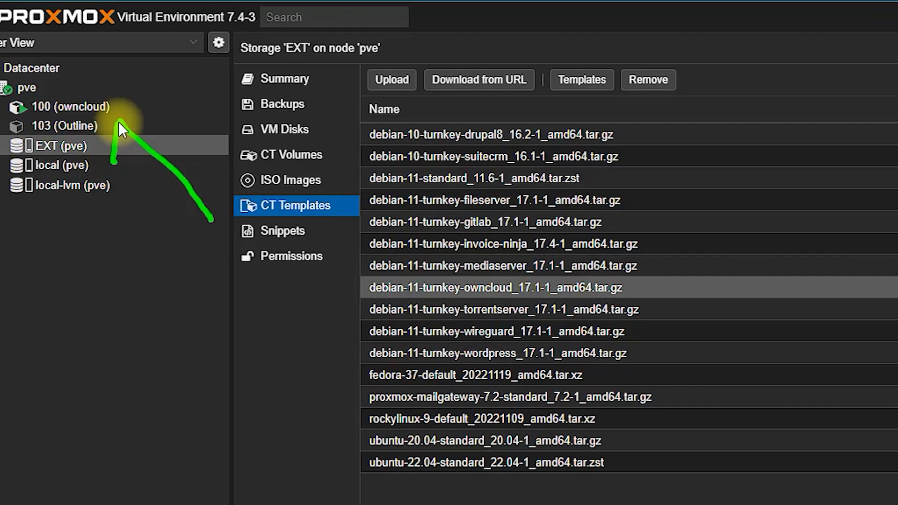
key(Escape)
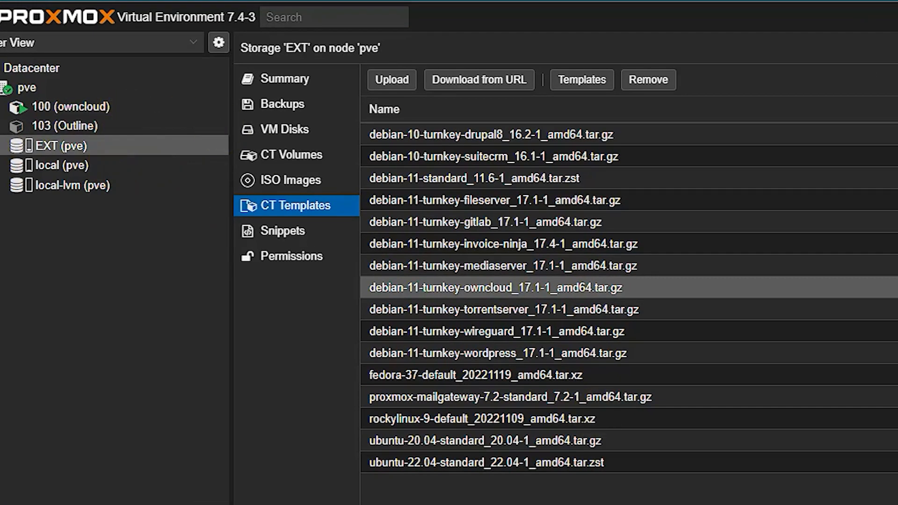
click(120, 108)
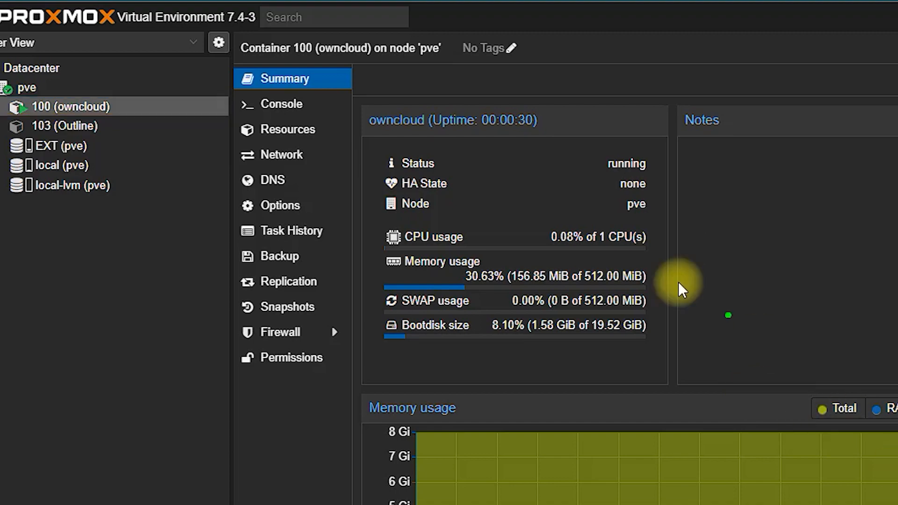
Step: Bring up the owncloud container's console at the Debian 11 login prompt
mouse_move(606, 105)
mouse_down()
mouse_move(391, 97)
mouse_move(414, 425)
mouse_move(521, 45)
mouse_move(507, 48)
mouse_up()
drag(538, 391, 356, 399)
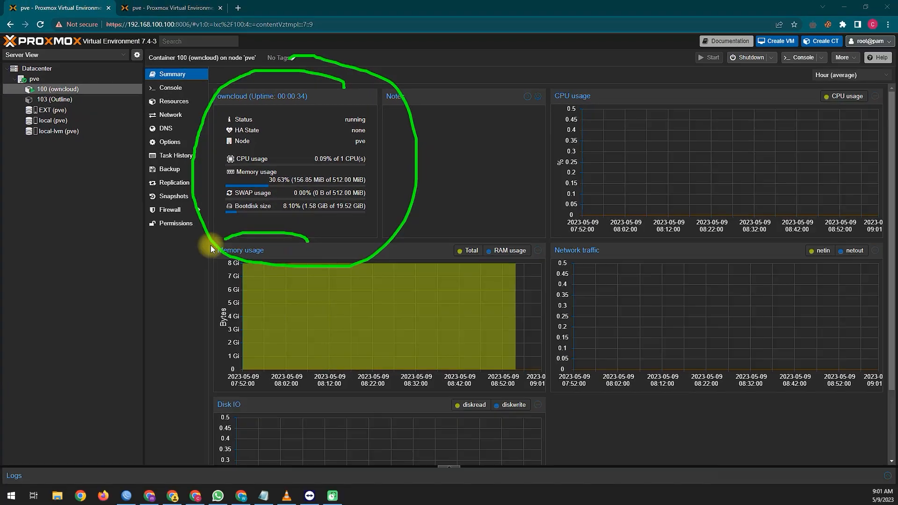
mouse_move(211, 246)
mouse_down()
mouse_move(457, 429)
mouse_move(349, 236)
mouse_up()
click(393, 214)
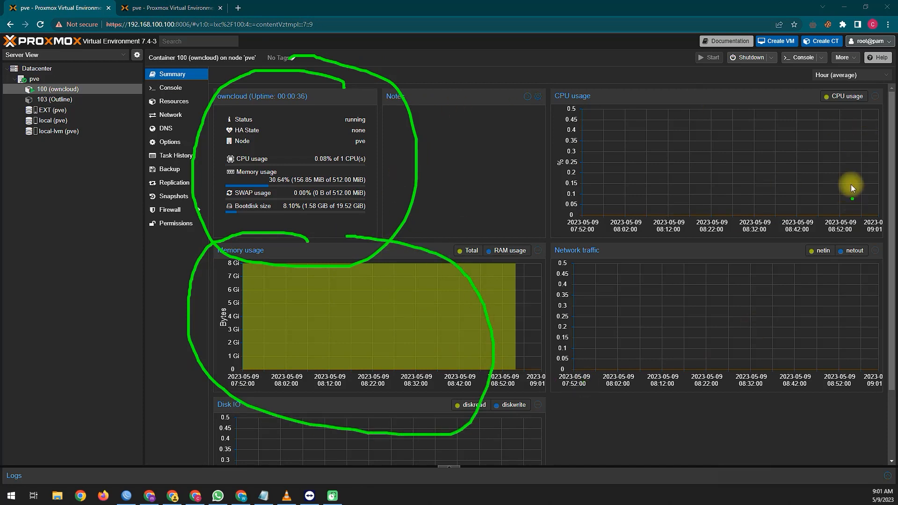
key(Escape)
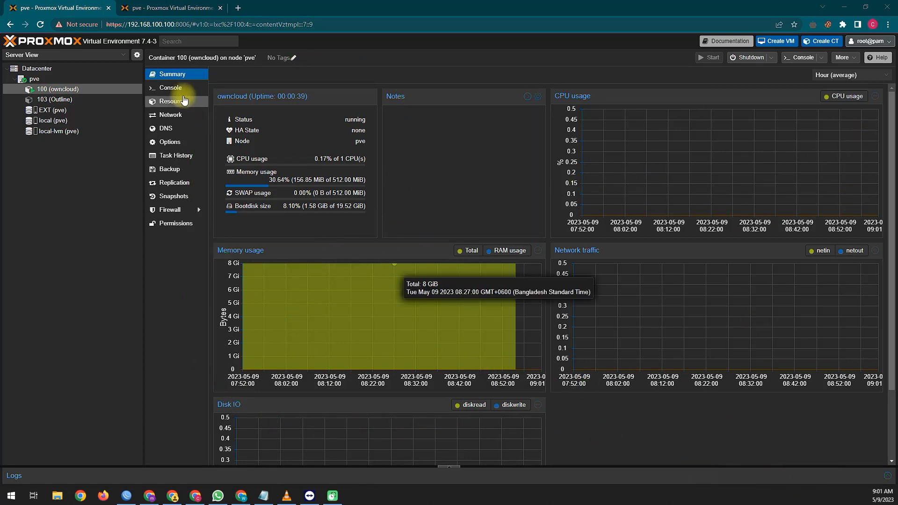
click(176, 90)
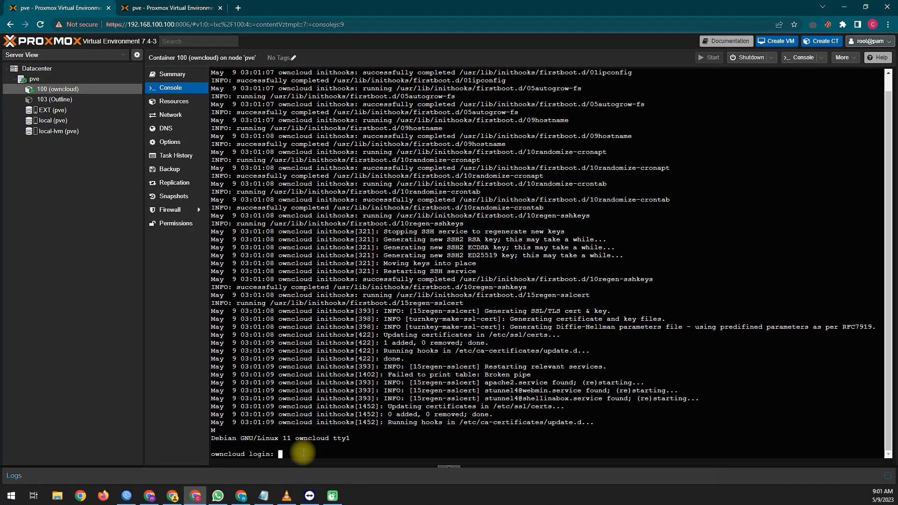
Step: Log in to the owncloud console as root with the root password
text(root)
key(Return)
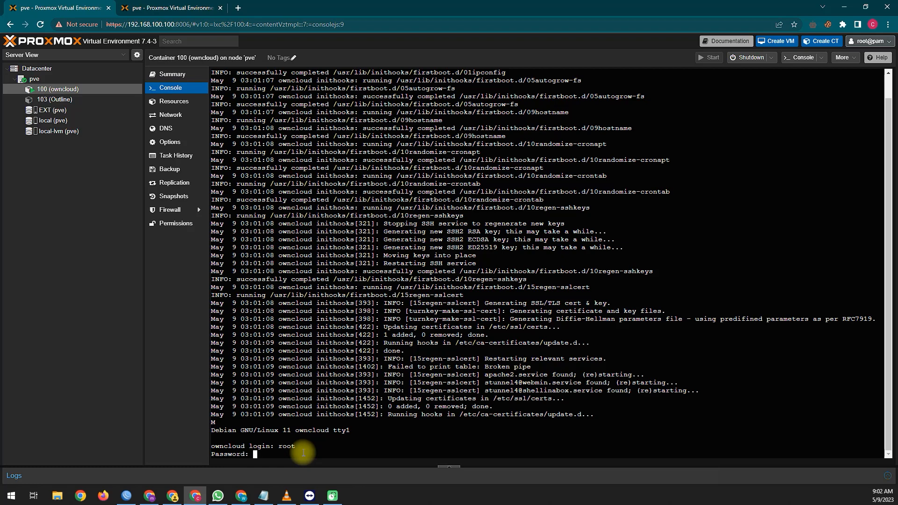
key(Return)
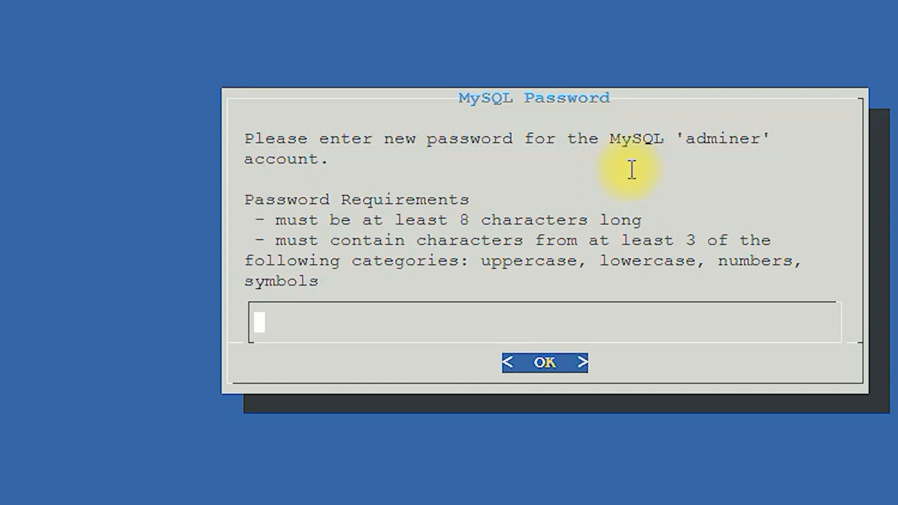
Step: Set and confirm a new password for the MySQL 'adminer' account
click(390, 321)
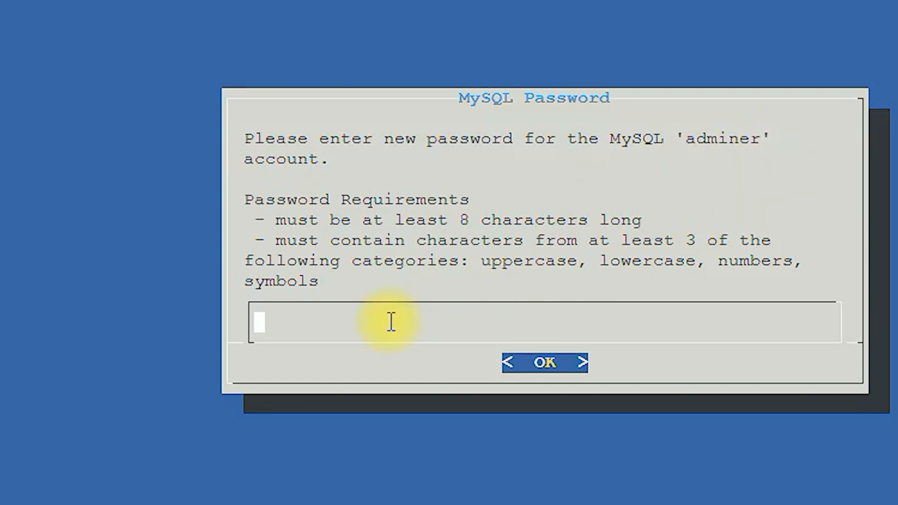
text(*****)
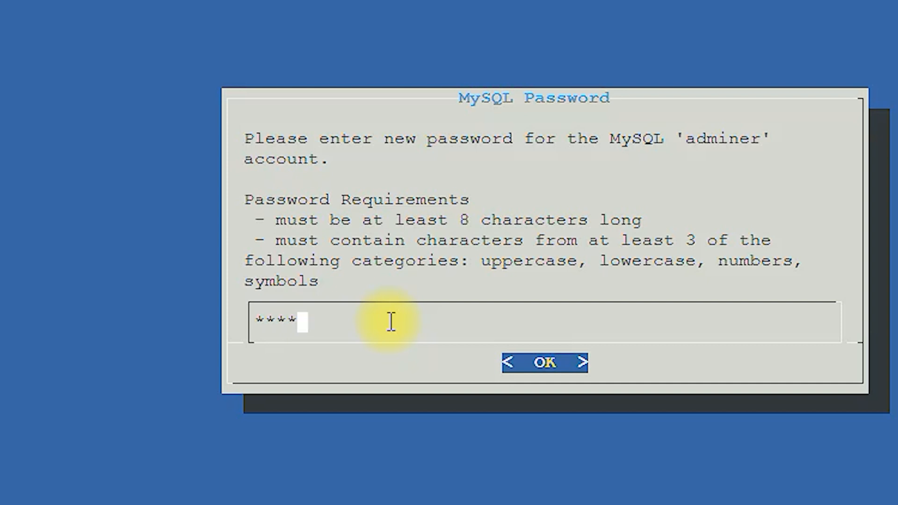
text(***)
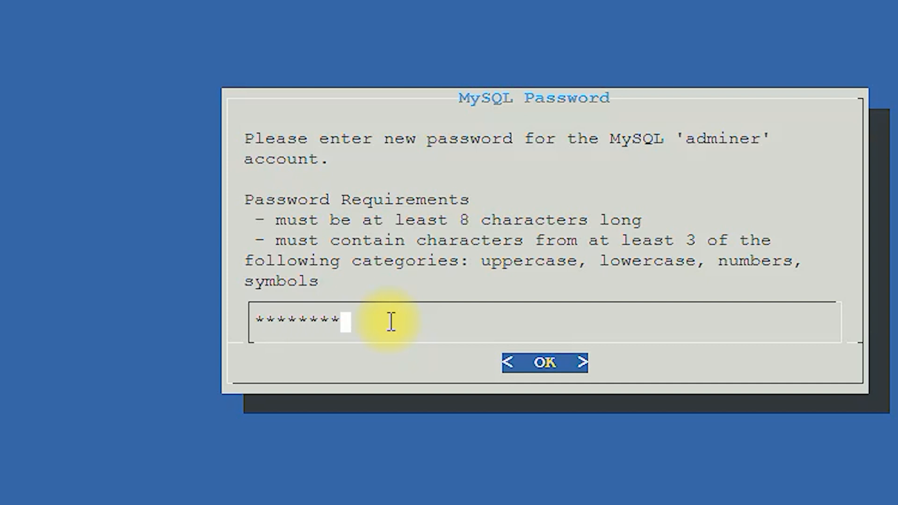
text(***)
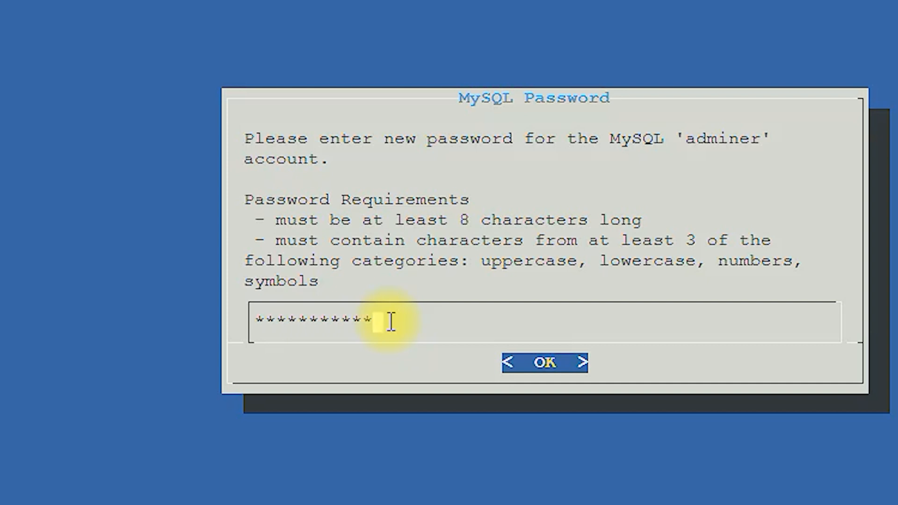
key(Return)
text(******)
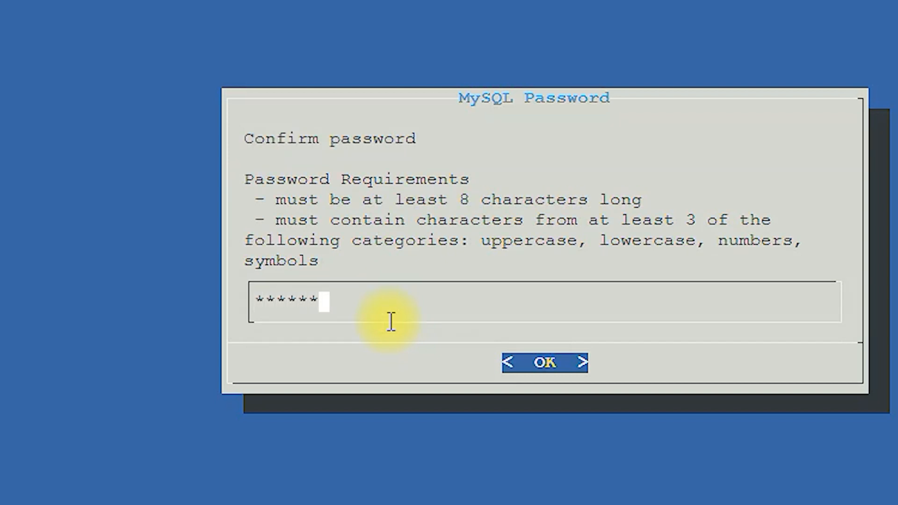
text(*****)
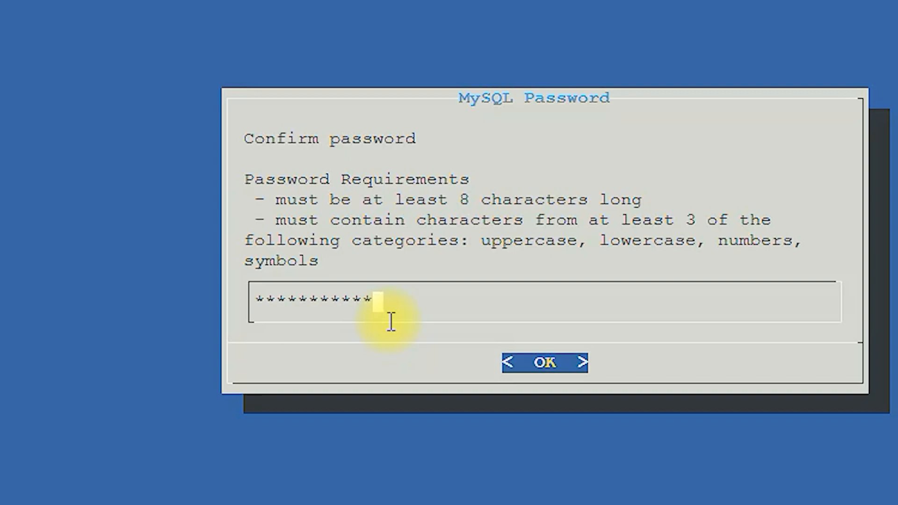
key(Return)
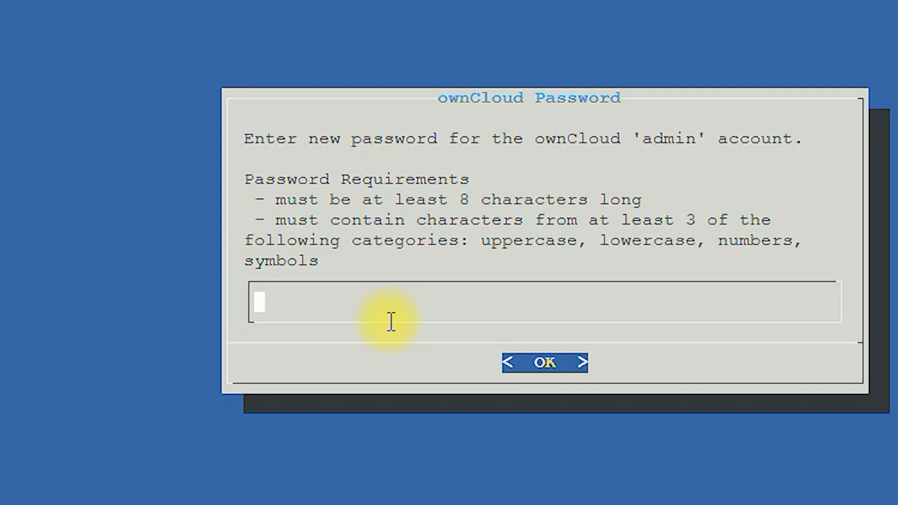
Step: Set and confirm a new password for the ownCloud 'admin' account
text(*******)
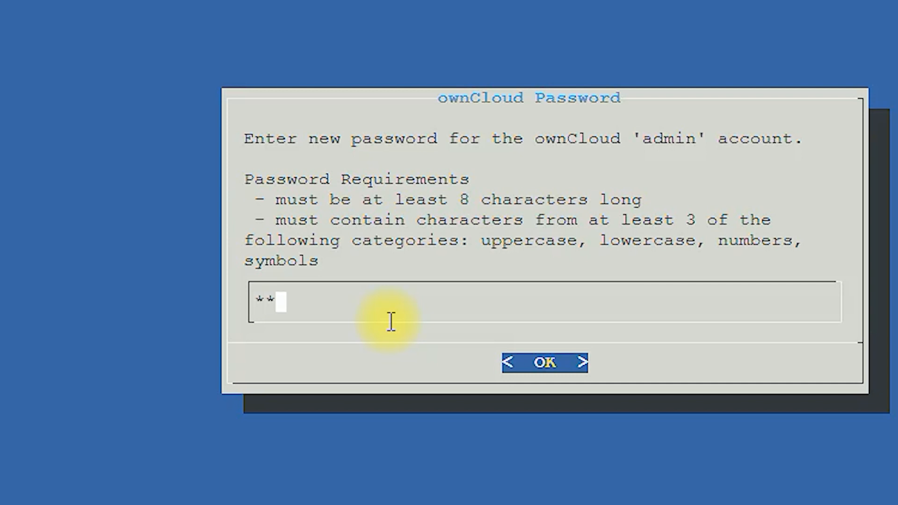
text(****)
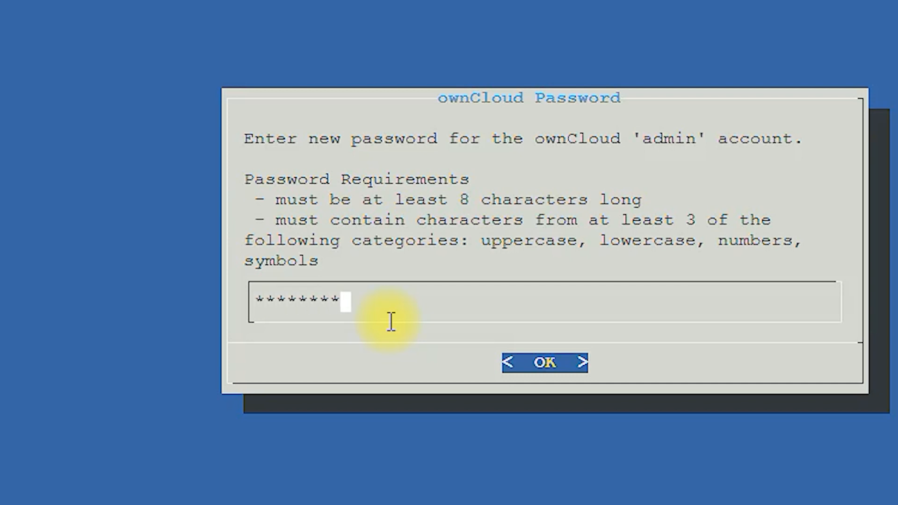
key(Return)
text(***********)
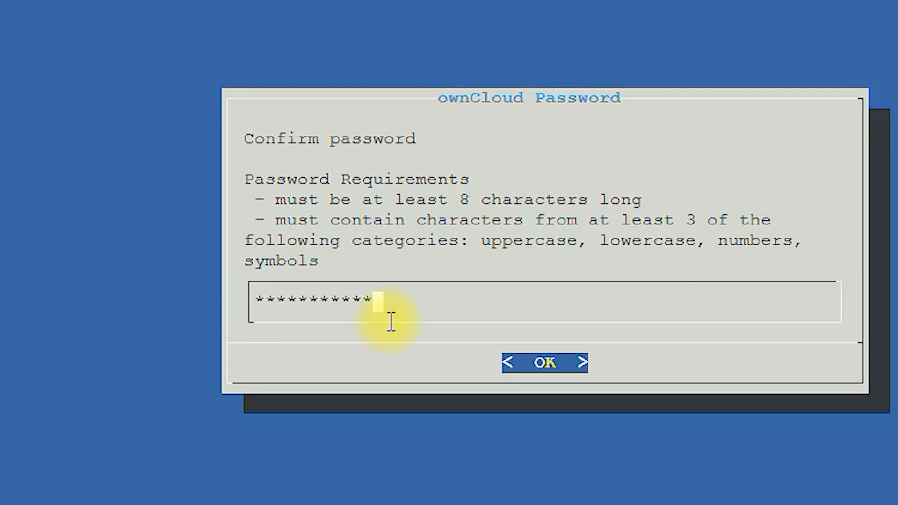
key(Return)
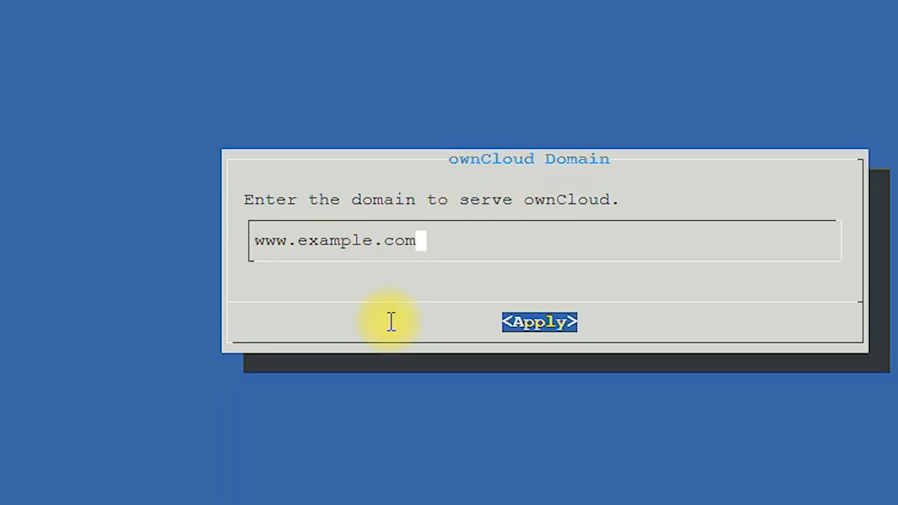
key(BackSpace)
key(BackSpace)
key(BackSpace)
key(BackSpace)
key(BackSpace)
key(BackSpace)
key(BackSpace)
key(BackSpace)
key(BackSpace)
key(BackSpace)
key(BackSpace)
key(BackSpace)
key(BackSpace)
key(BackSpace)
key(BackSpace)
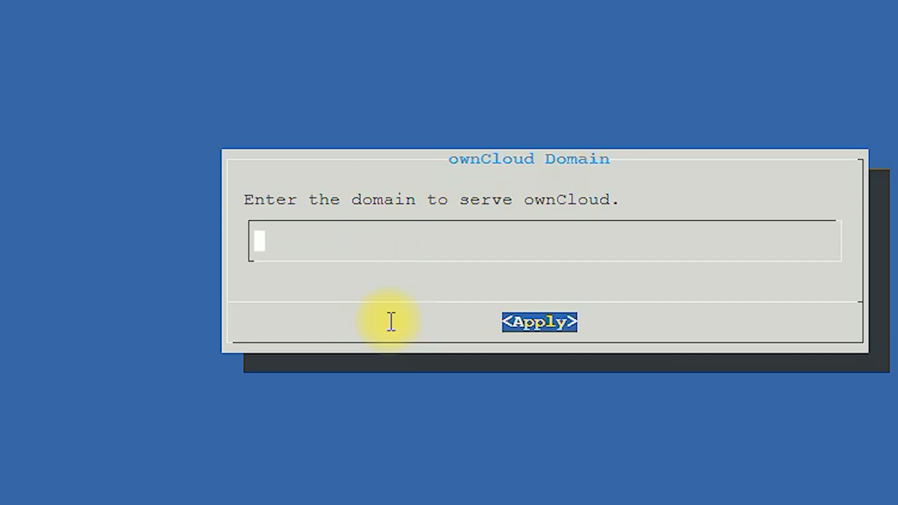
text(192.)
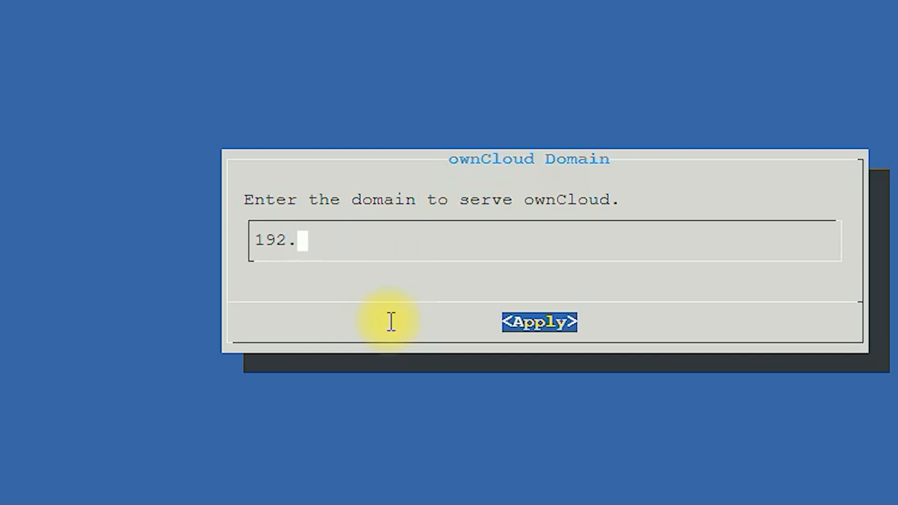
text(168.1)
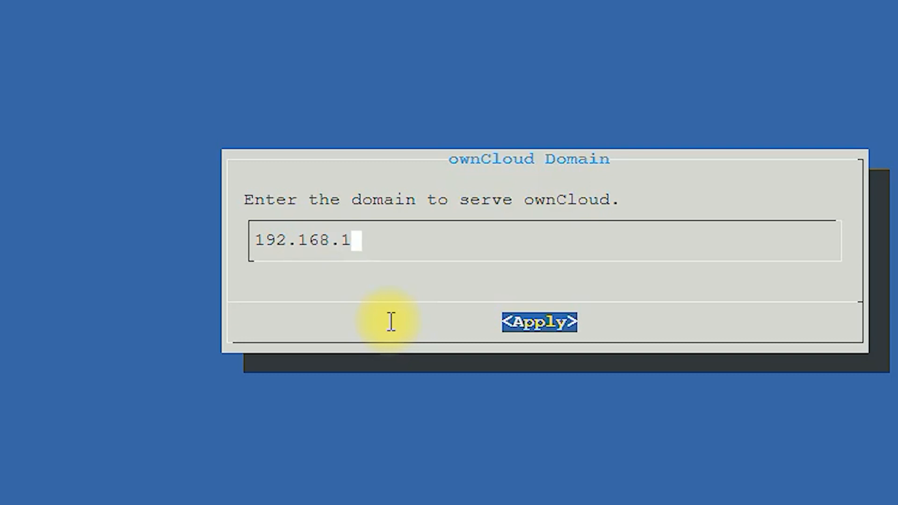
text(00.171)
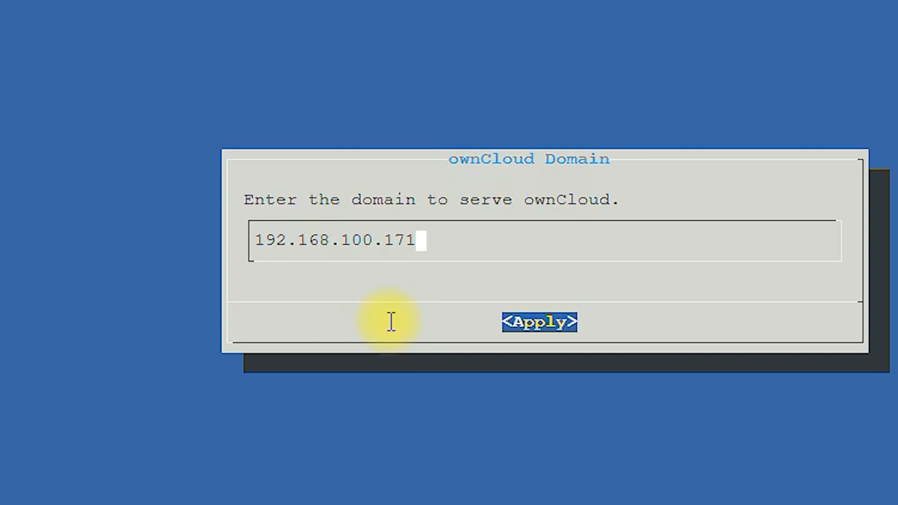
key(Return)
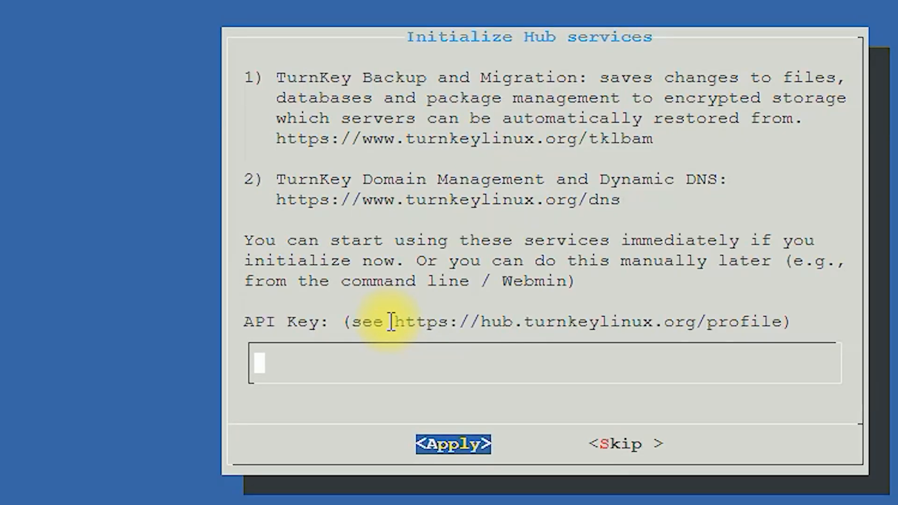
Step: Skip the TurnKey Hub services setup and move toward skipping the security-alerts sign-up
key(Tab)
key(Tab)
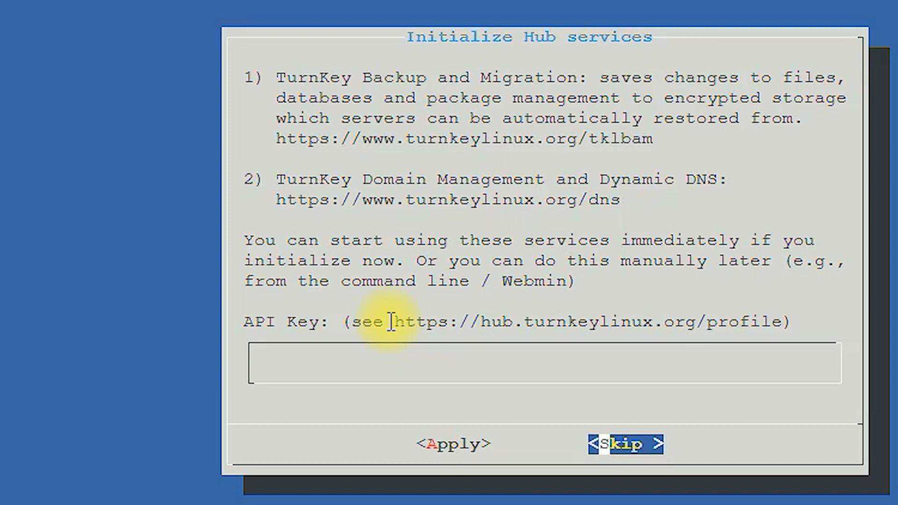
key(Return)
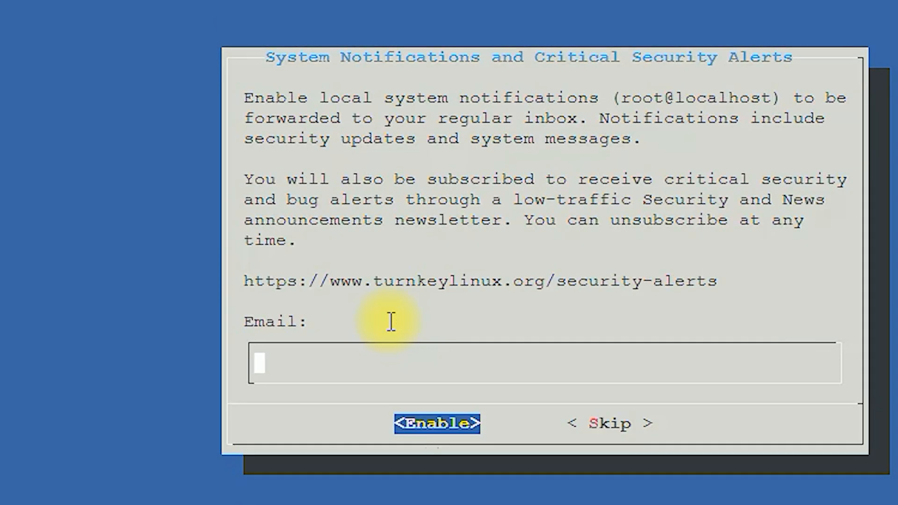
key(Tab)
key(Tab)
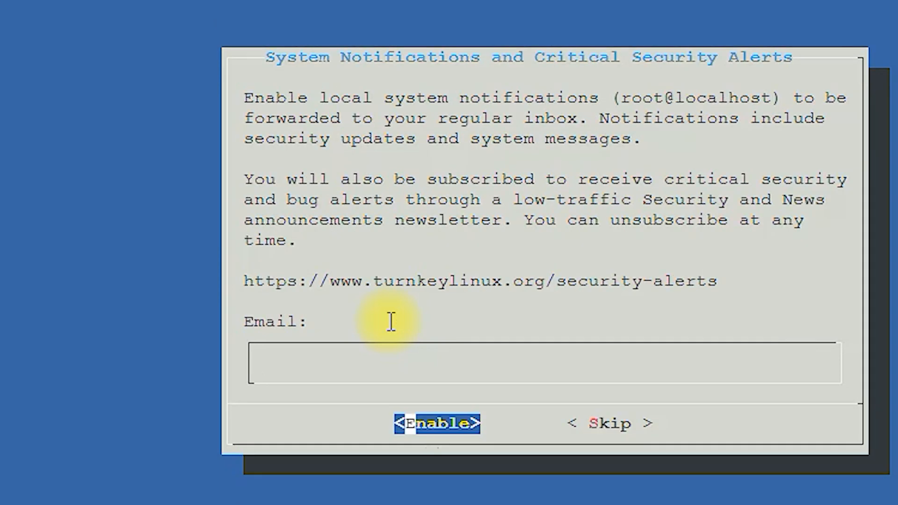
Step: Skip the email notifications prompt so first-boot setup finishes and lists the ownCloud service URLs
key(Return)
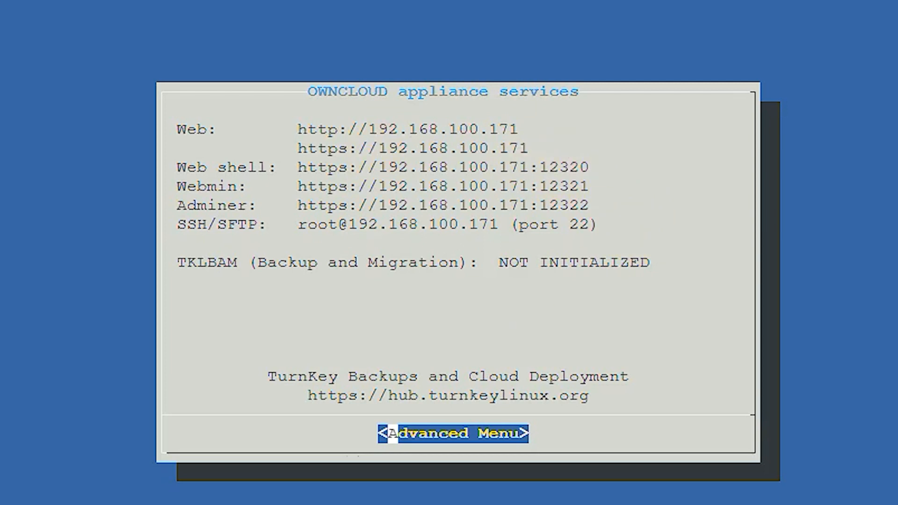
mouse_move(170, 287)
mouse_down()
mouse_move(433, 332)
mouse_move(468, 74)
mouse_move(147, 247)
mouse_move(224, 338)
mouse_up()
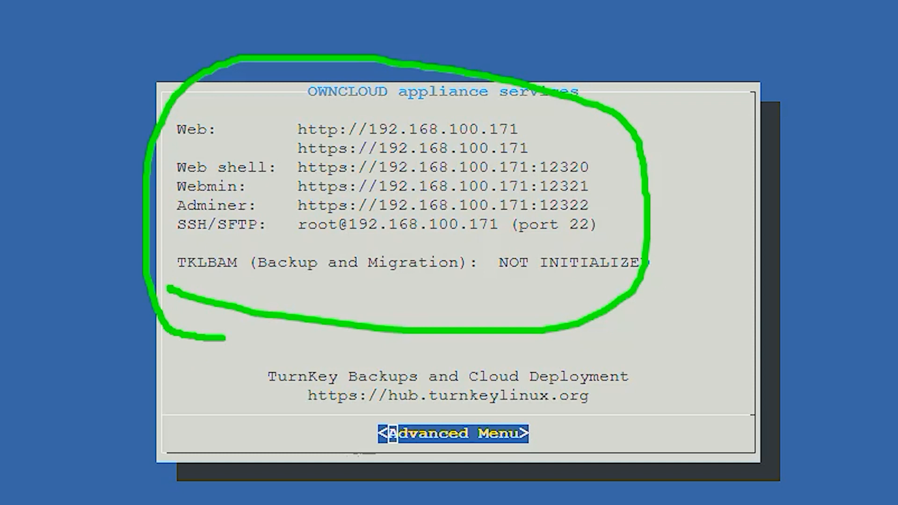
drag(167, 140, 233, 140)
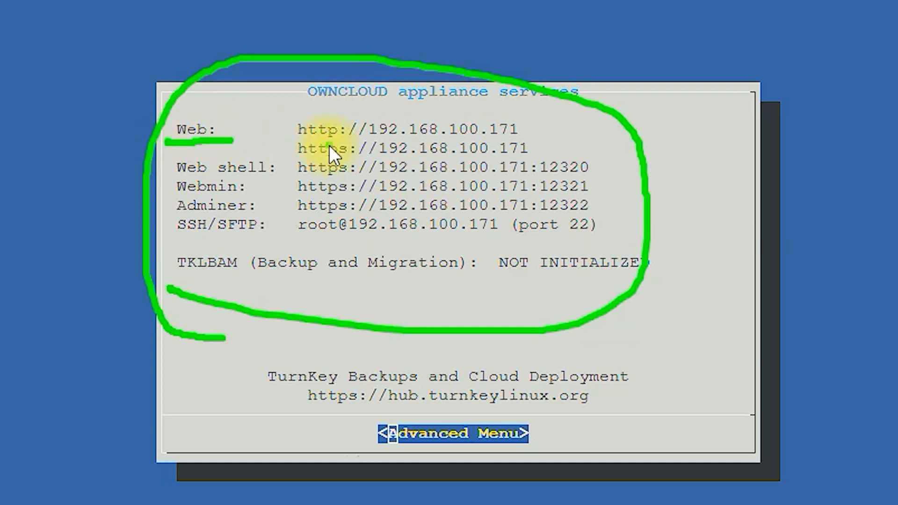
key(ctrl+z)
drag(169, 180, 259, 180)
drag(173, 191, 256, 198)
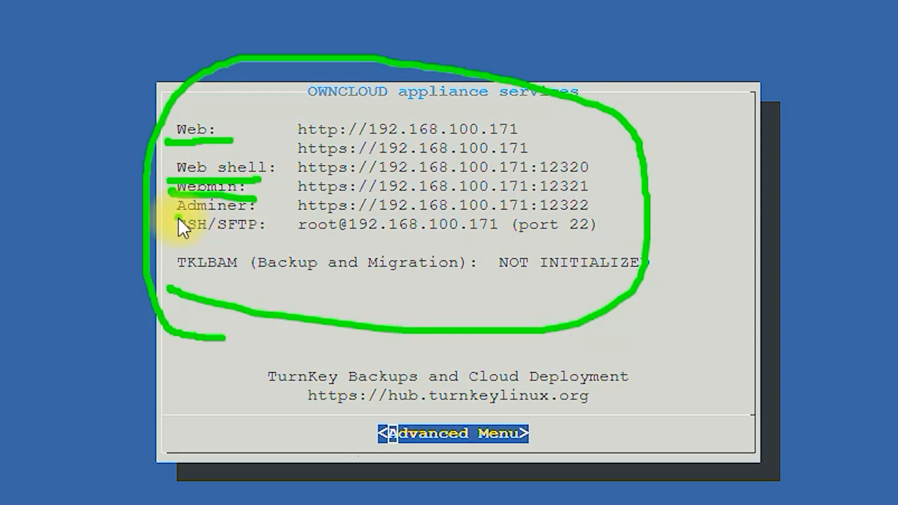
drag(179, 217, 266, 217)
click(507, 248)
key(ctrl+z)
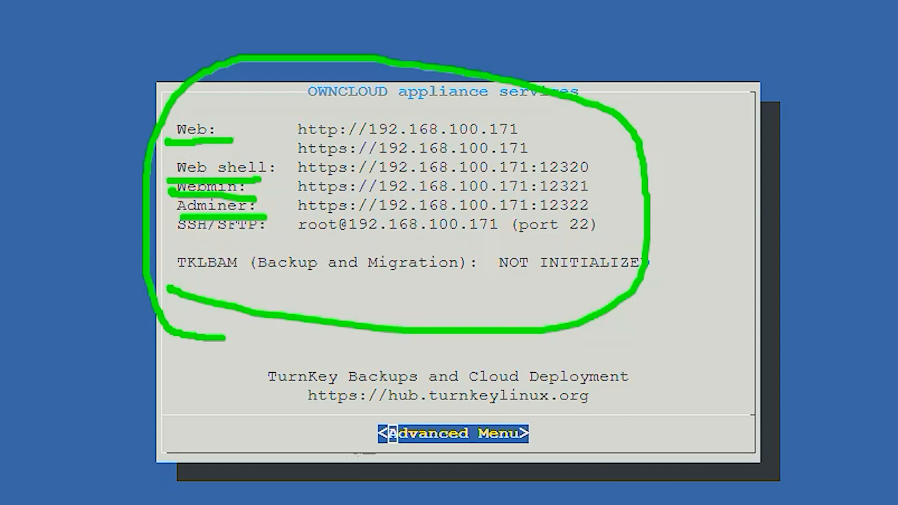
key(Escape)
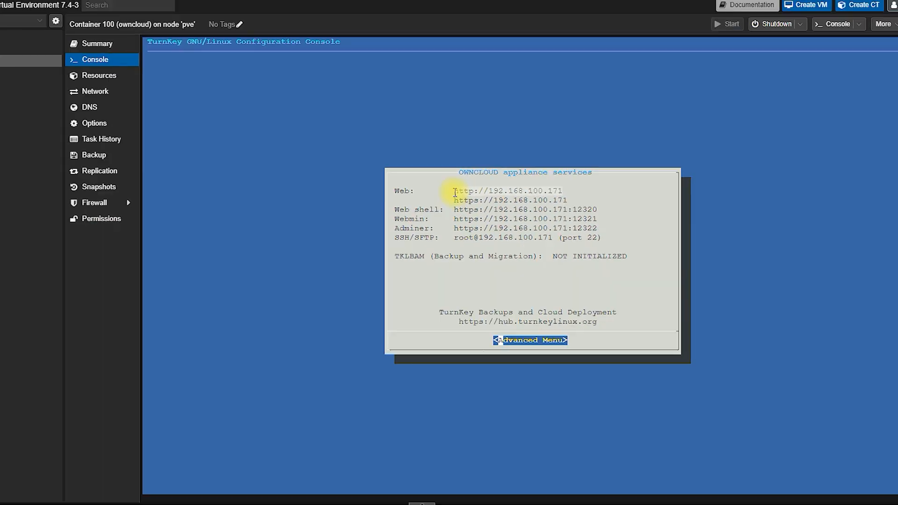
Step: Open the ownCloud Web address in a new tab, bypassing the certificate warning
right_click(468, 191)
click(524, 296)
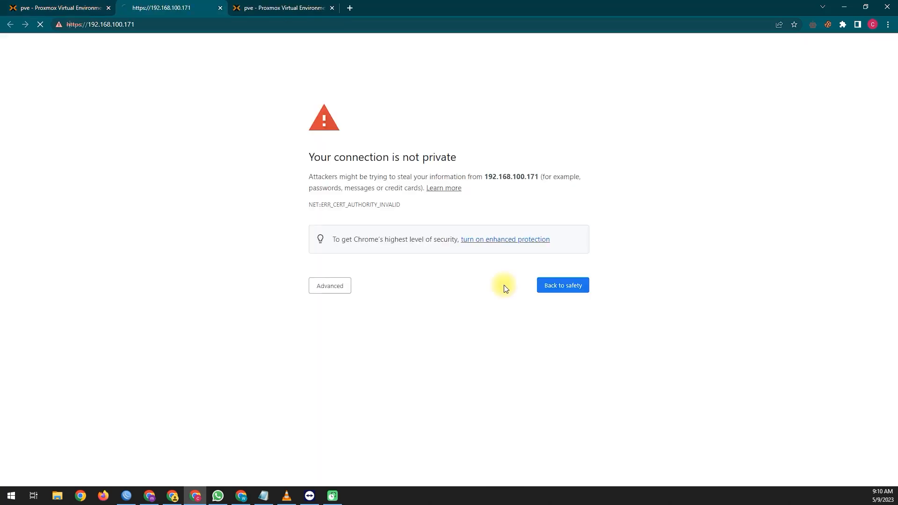
click(338, 286)
click(389, 359)
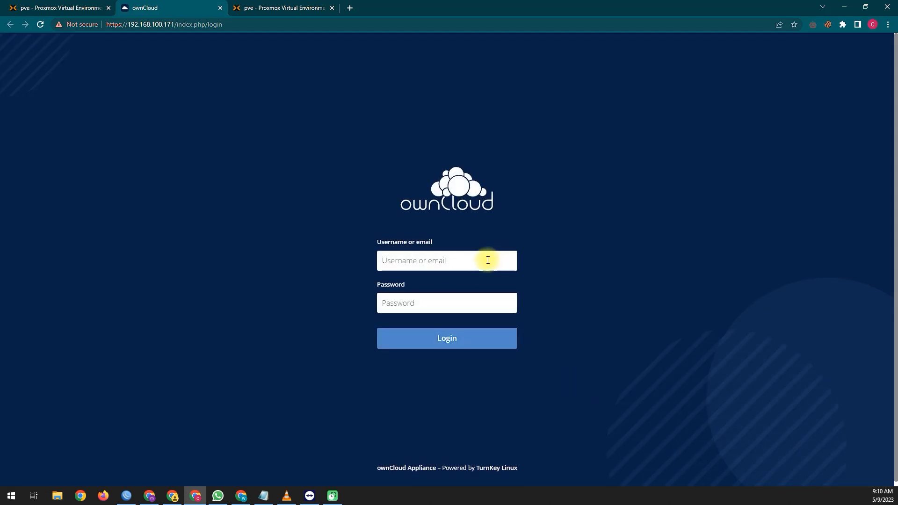
Step: Log in to ownCloud as admin with the account password and dismiss the welcome dialog
click(488, 260)
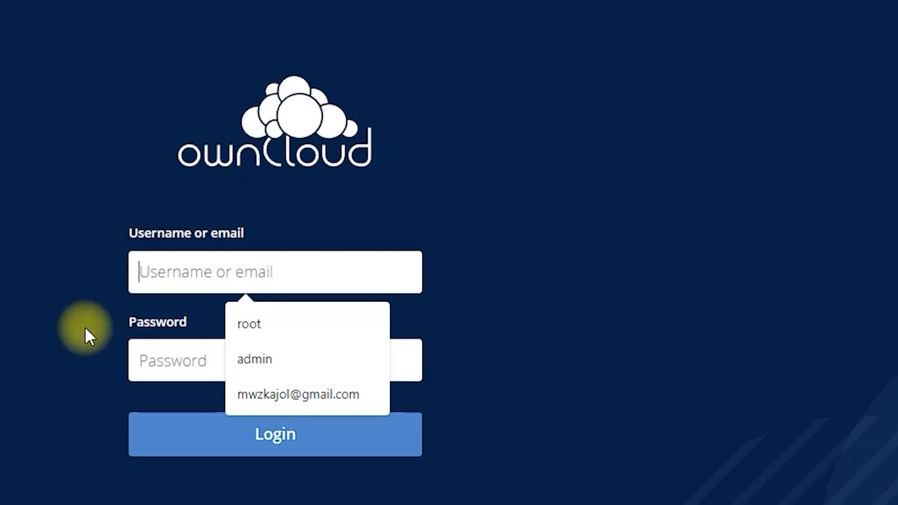
click(300, 363)
click(315, 372)
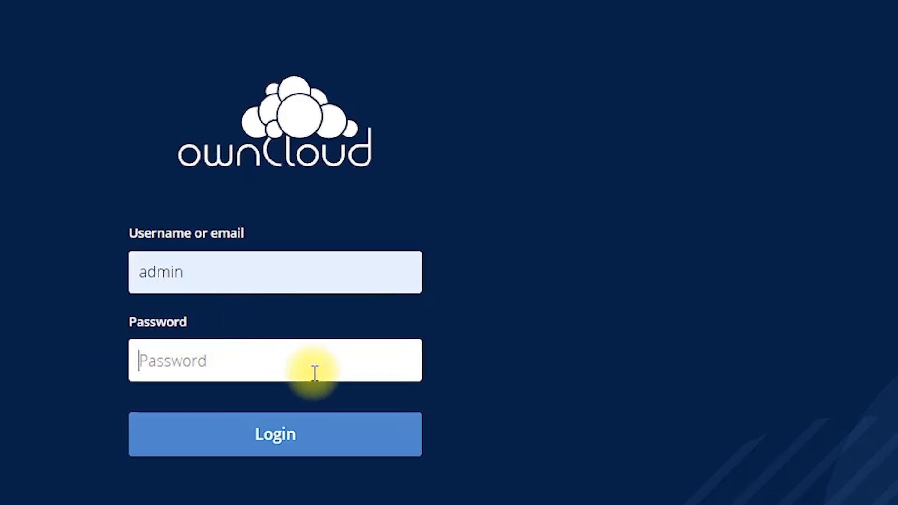
text(admin123456)
key(Return)
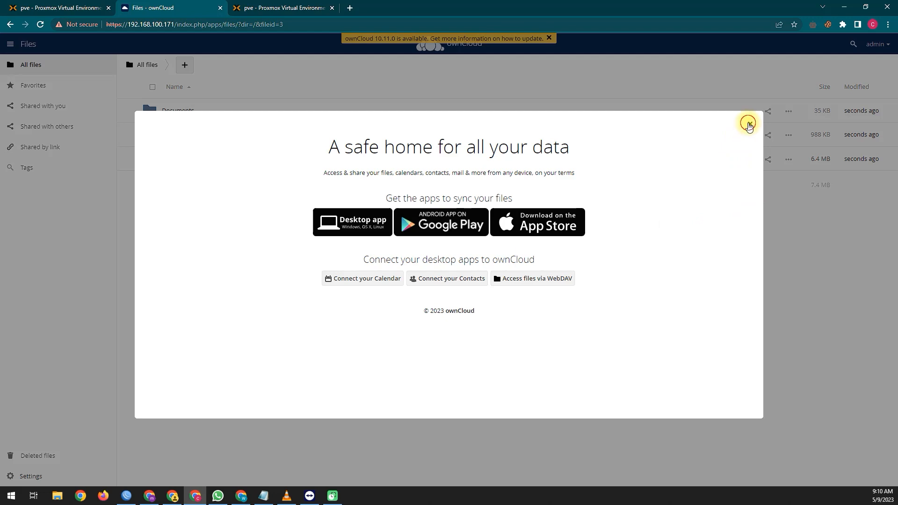
click(749, 124)
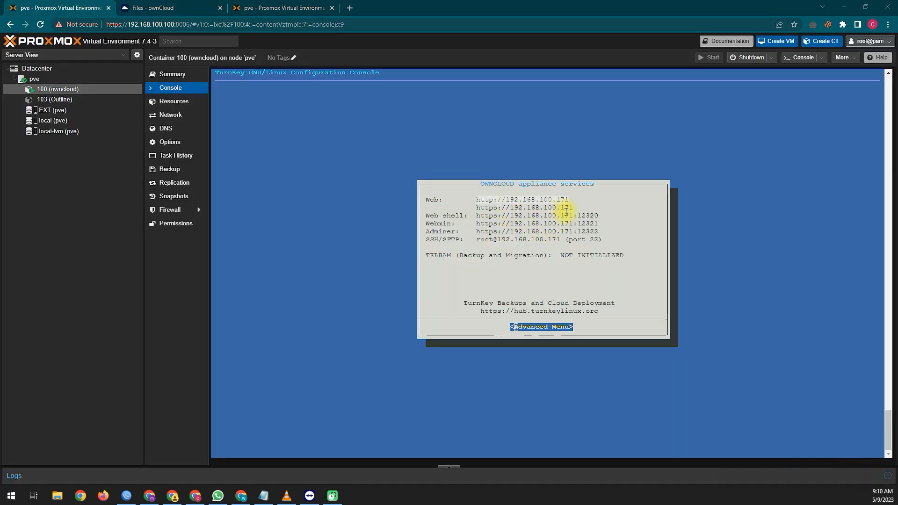
Step: Open the https ownCloud address from the console in a new tab
drag(581, 207, 476, 207)
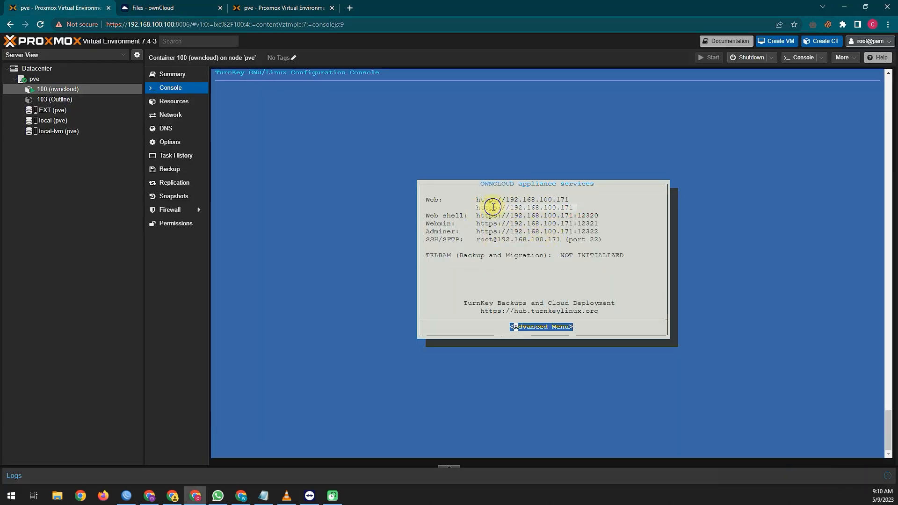
right_click(493, 208)
click(587, 290)
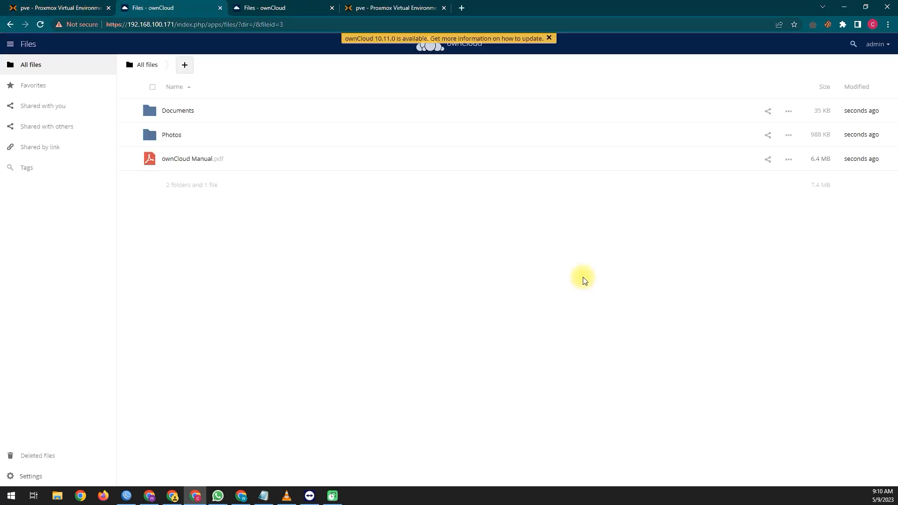
click(70, 7)
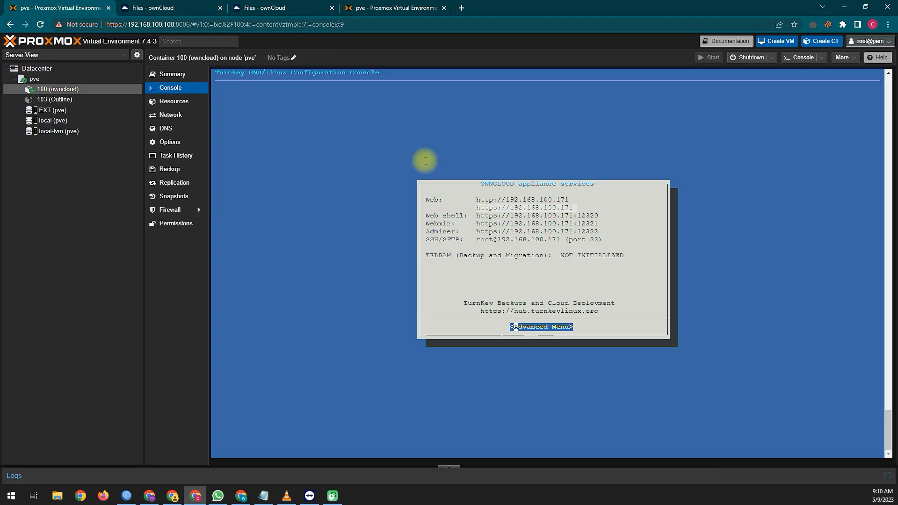
Step: Open the Web shell address 192.168.100.171:12320 in a new tab and return to the console
drag(599, 216, 476, 216)
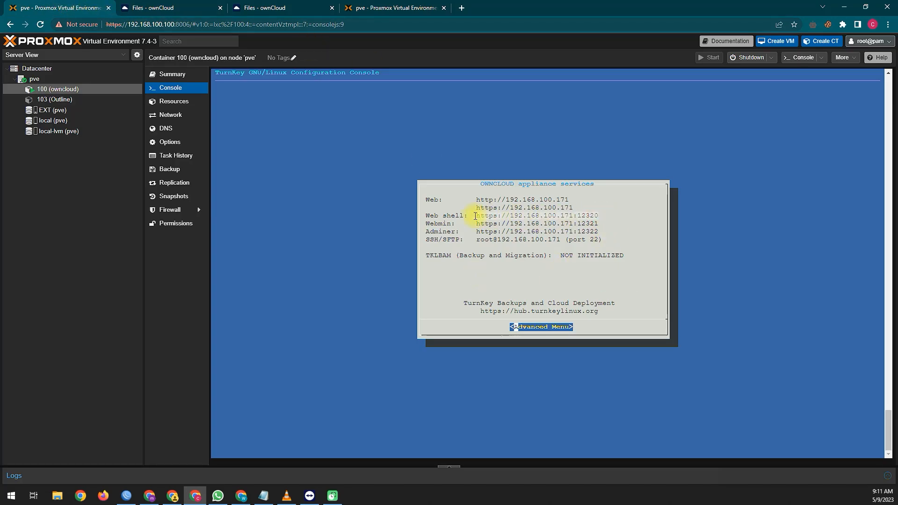
right_click(482, 210)
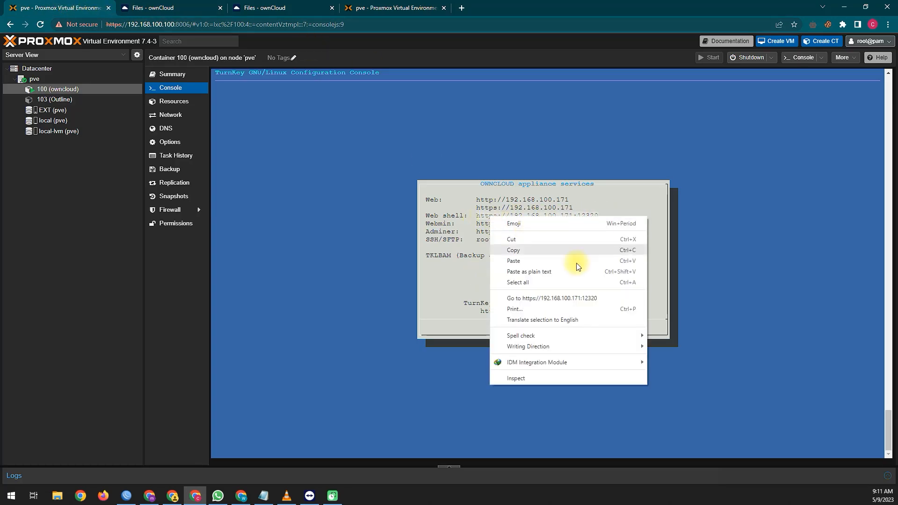
click(573, 295)
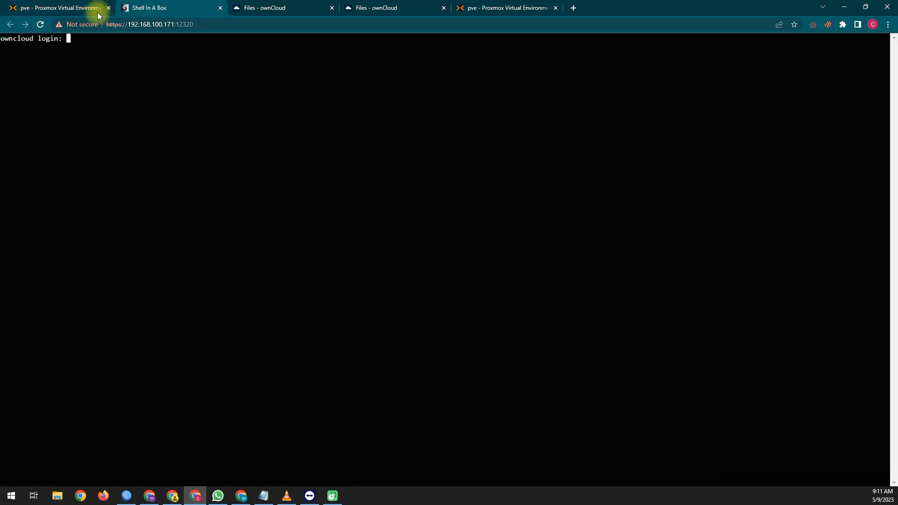
click(87, 3)
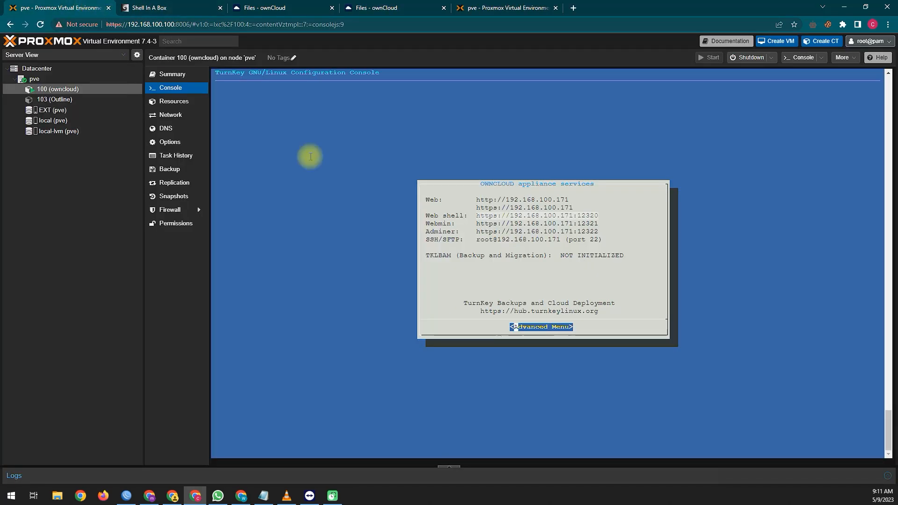
Step: Open the Webmin login page at 192.168.100.171:12321 in a new tab
drag(598, 223, 479, 224)
right_click(489, 224)
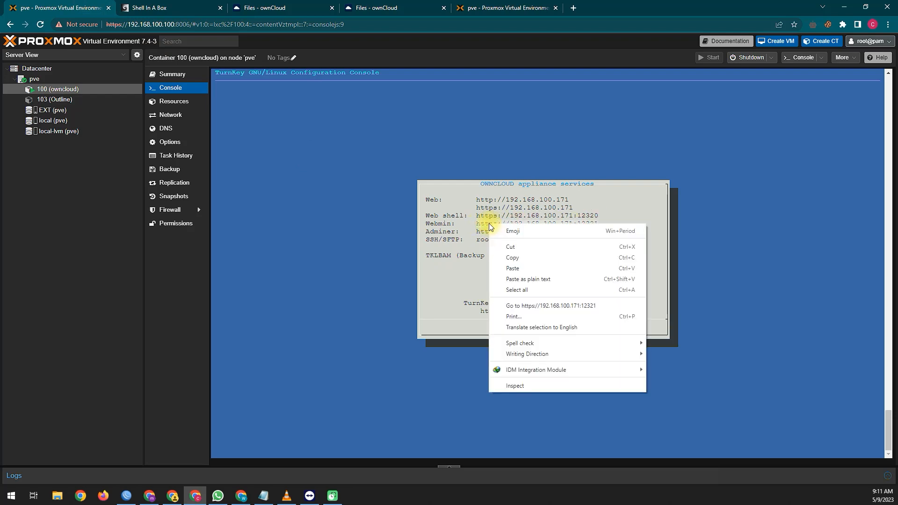
click(571, 306)
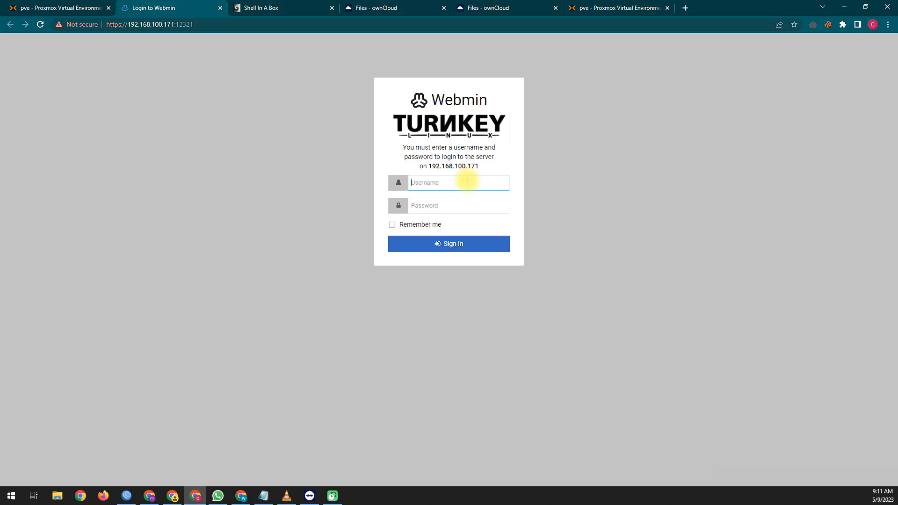
Step: Attempt a Webmin sign-in as root, then select the username to retry after 'Login failed'
text(root)
key(Tab)
text(•)
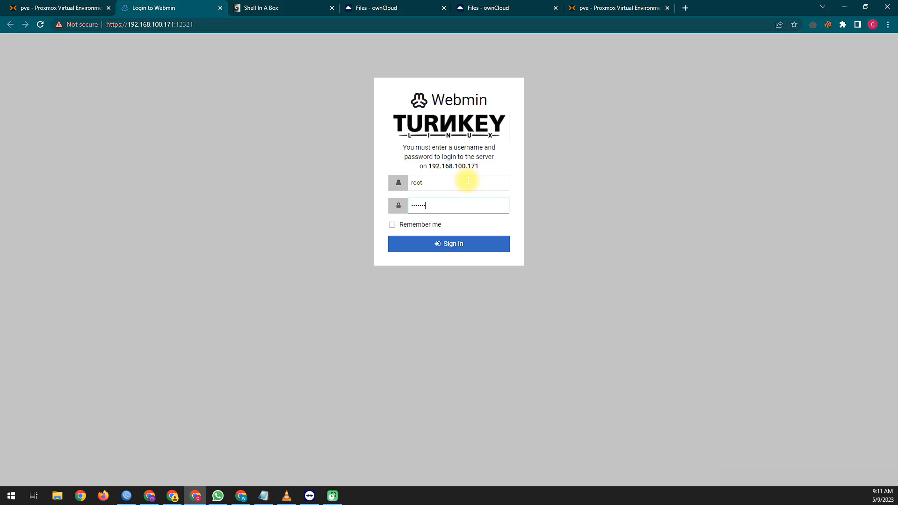
key(Return)
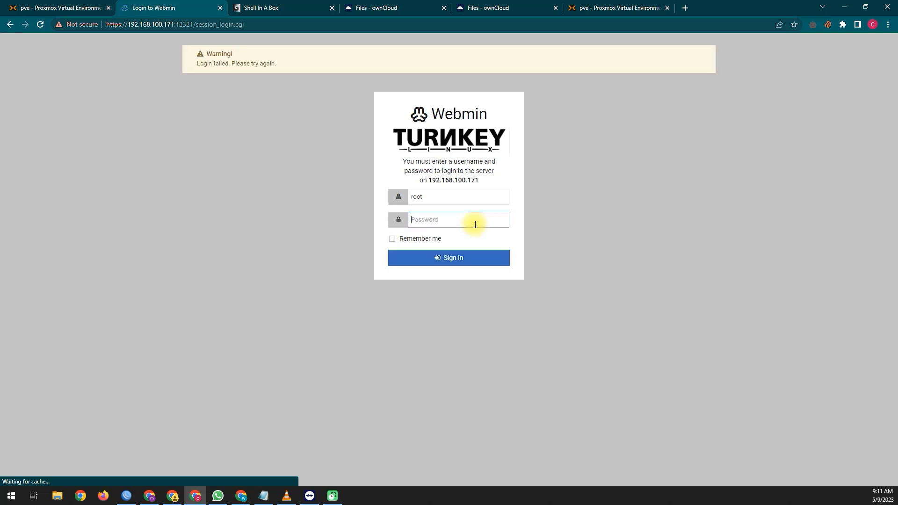
click(402, 197)
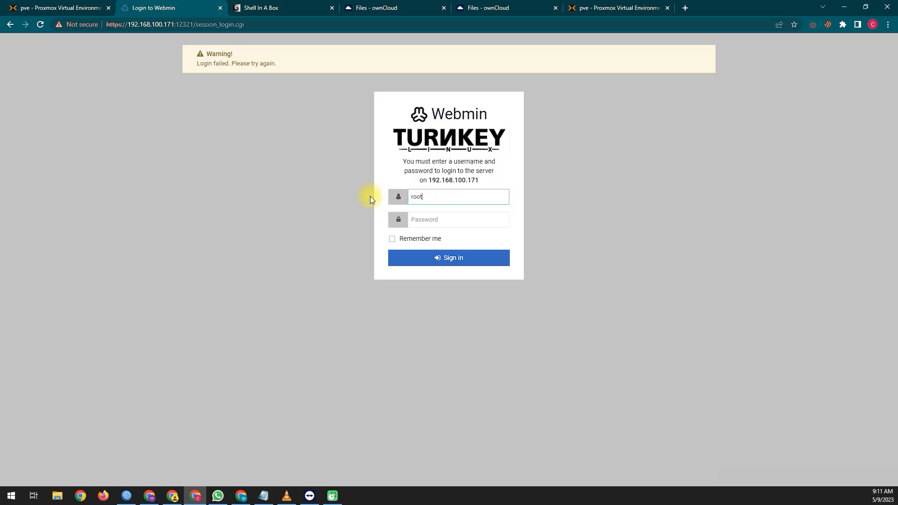
Step: Sign in to Webmin as root with the password, reaching the TKLBAM initialization page
key(Tab)
text(****)
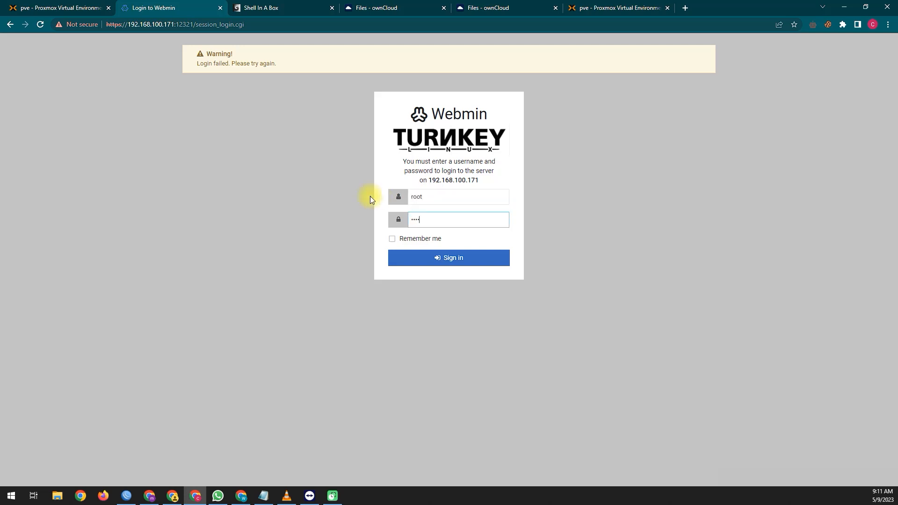
text(**)
key(Return)
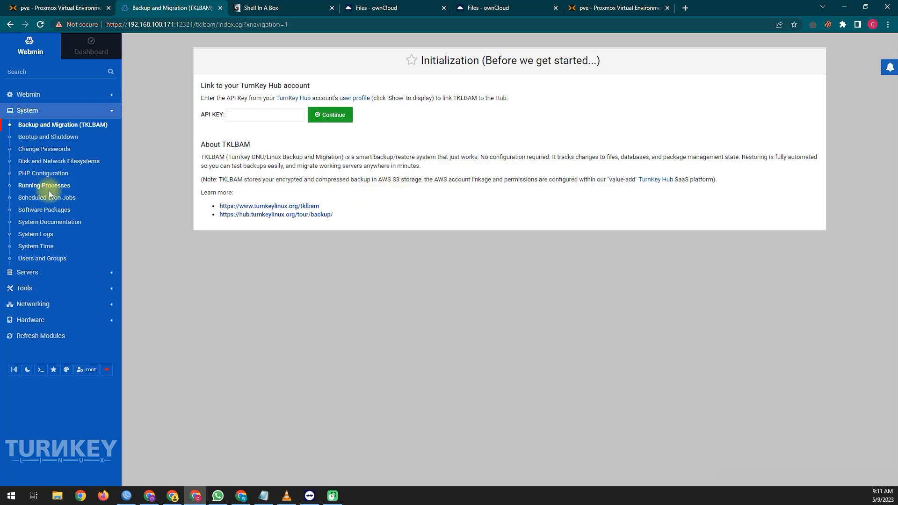
Step: Browse Webmin's Change Passwords, Disk and Network Filesystems, and PHP Configuration pages
click(56, 152)
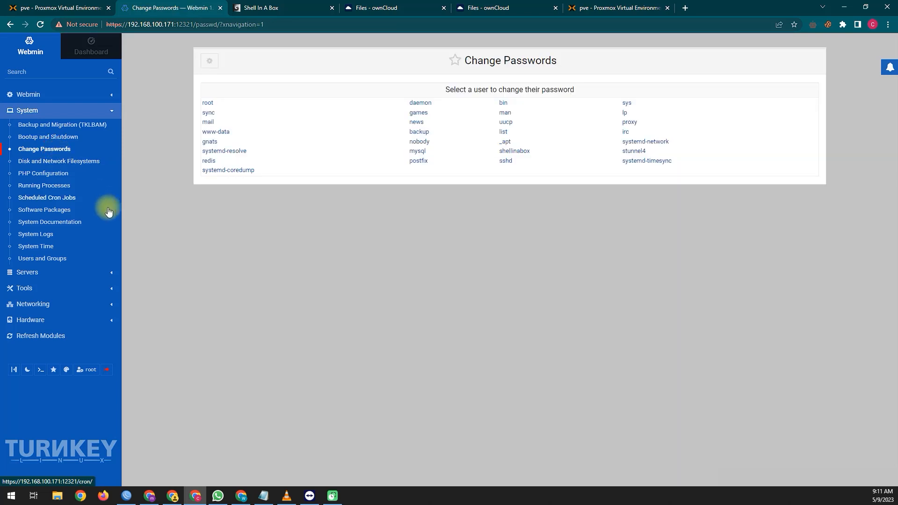
click(57, 162)
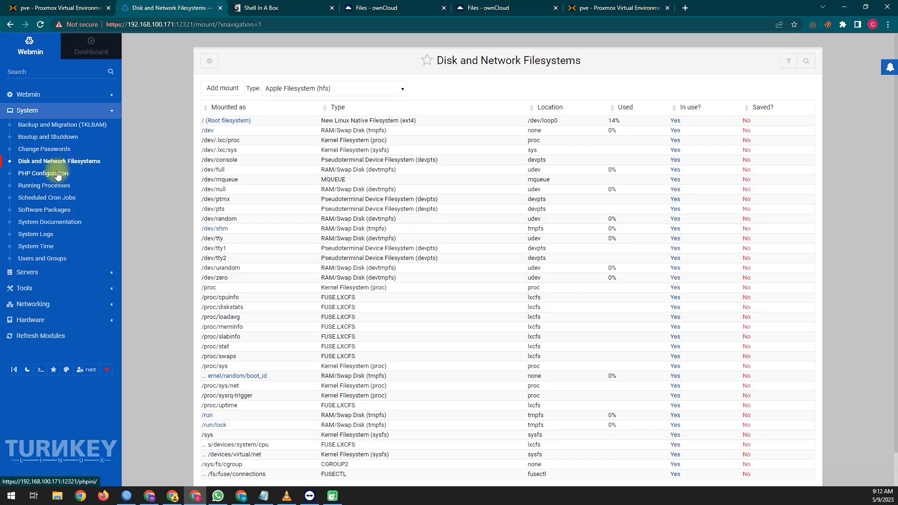
click(57, 174)
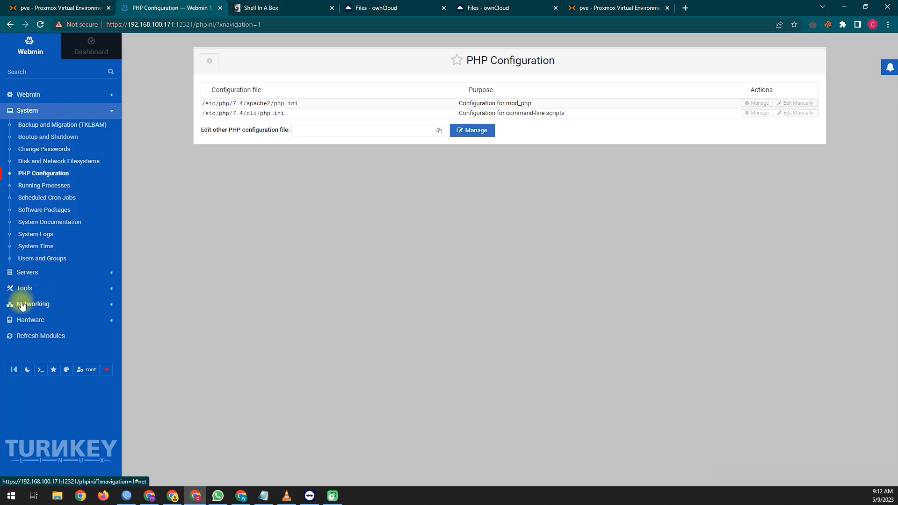
Step: View the MariaDB, Postfix and SSH Server pages under Servers, then return to the Proxmox console
click(28, 272)
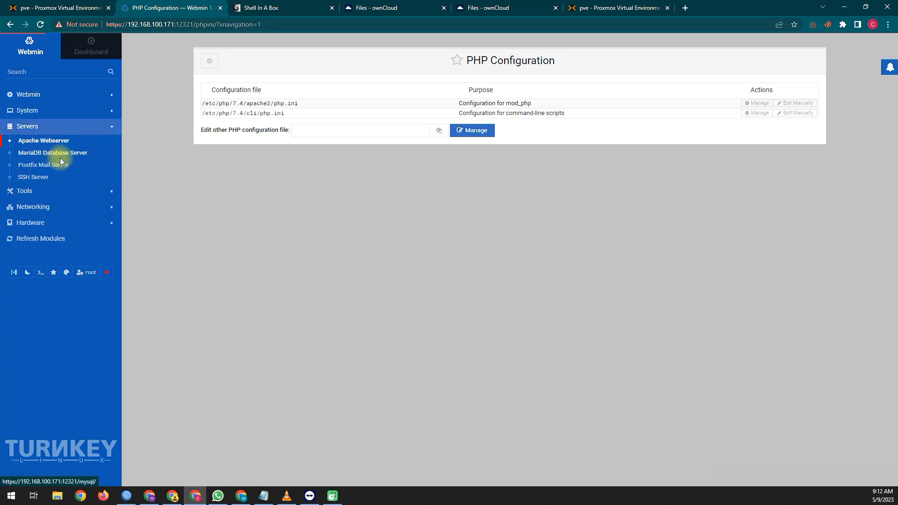
click(60, 158)
click(50, 166)
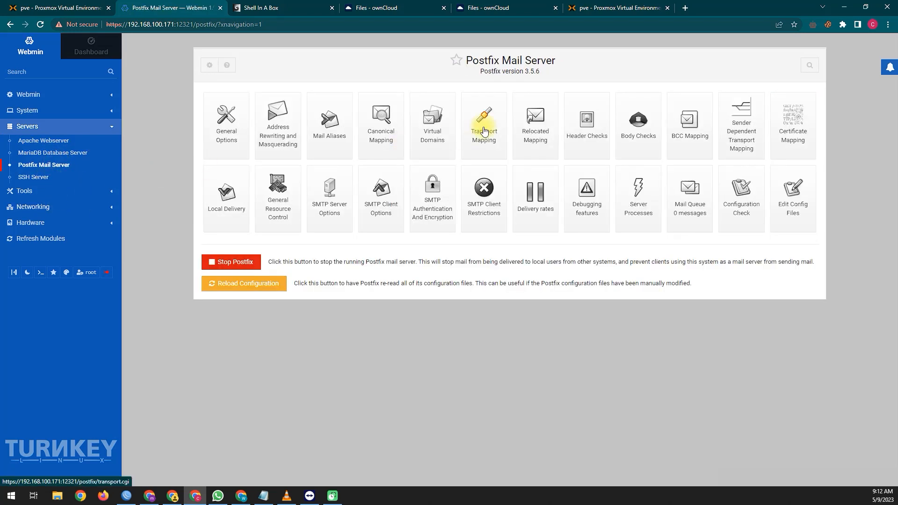
click(38, 177)
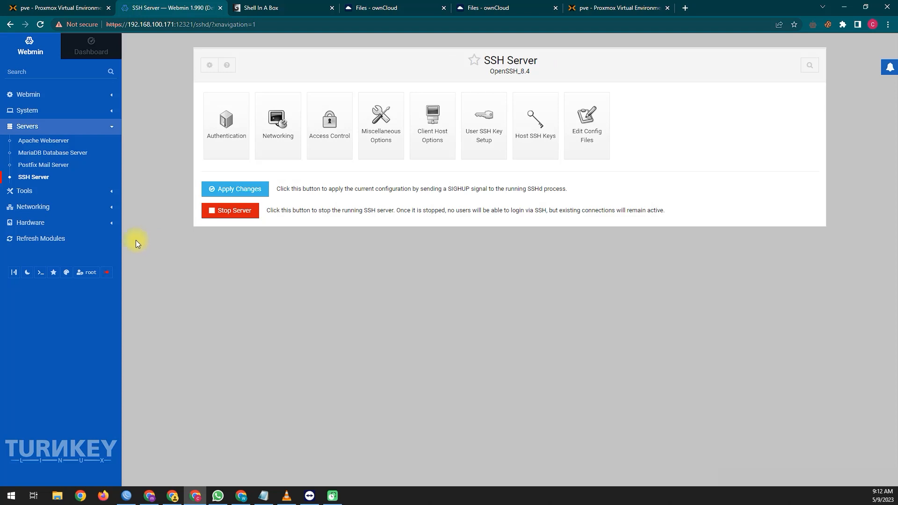
click(59, 8)
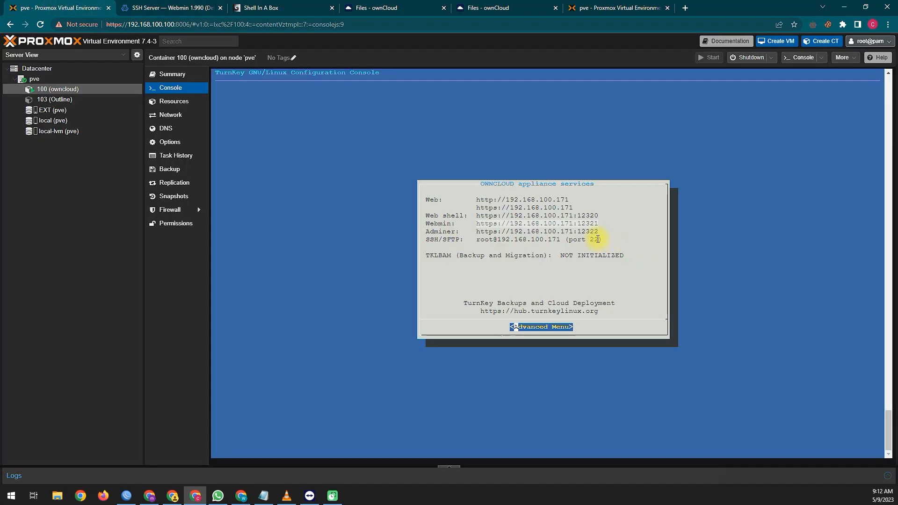
Step: Open the Adminer address from the container console in a new browser tab
drag(601, 233, 477, 232)
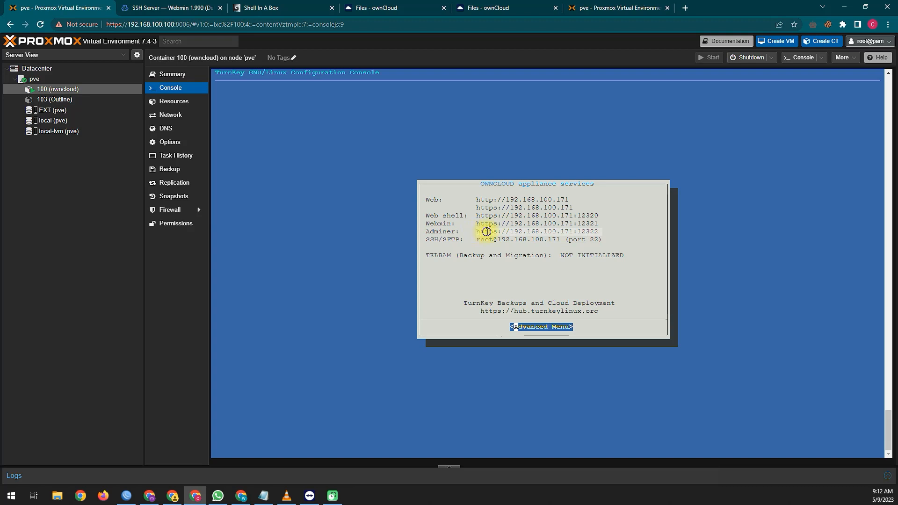
right_click(486, 231)
click(565, 313)
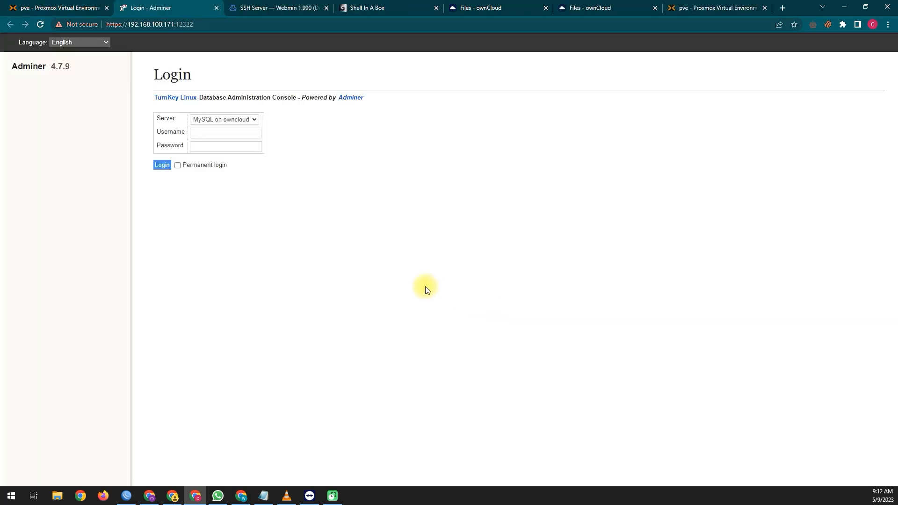
Step: Try logging into Adminer as root on MySQL owncloud (denied), then select the SSH/SFTP address in Proxmox
click(251, 121)
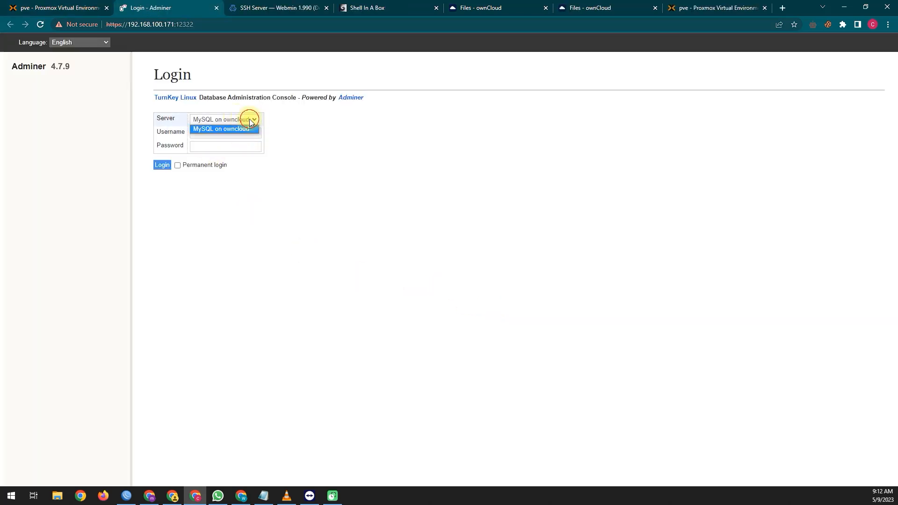
click(253, 124)
click(241, 132)
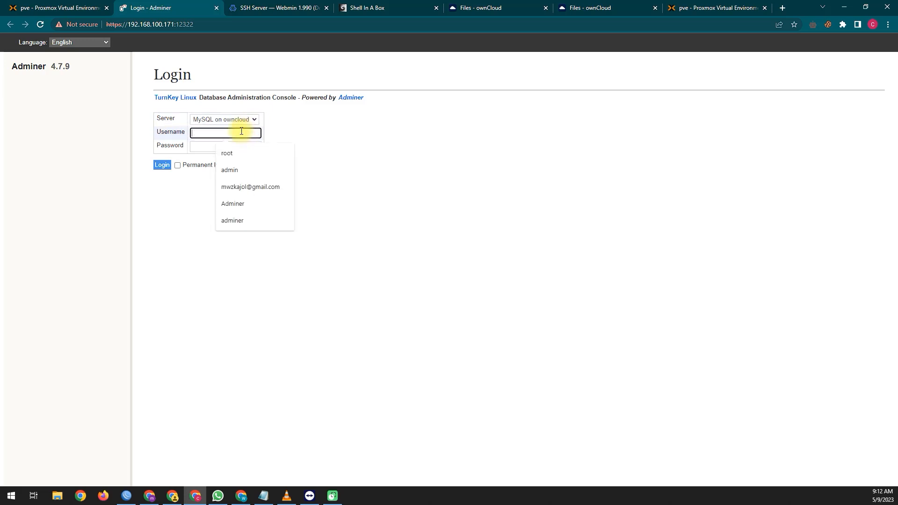
click(240, 150)
click(231, 148)
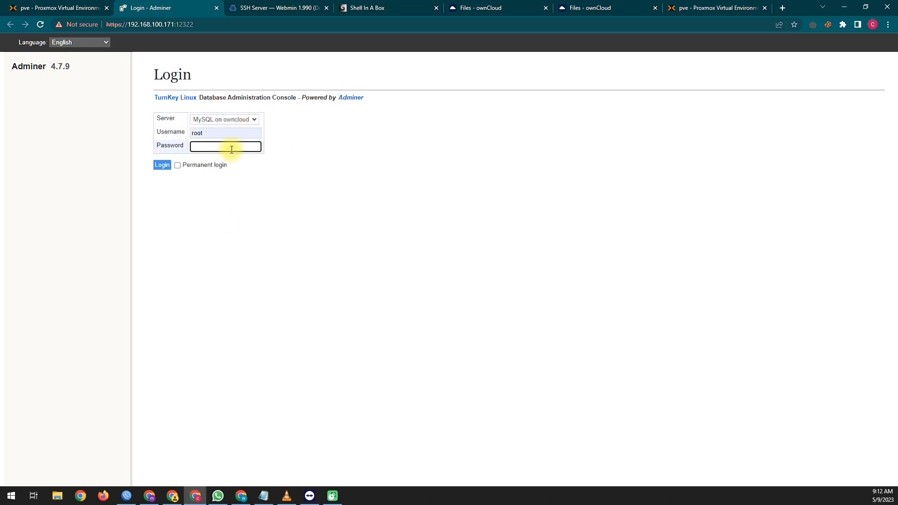
key(Return)
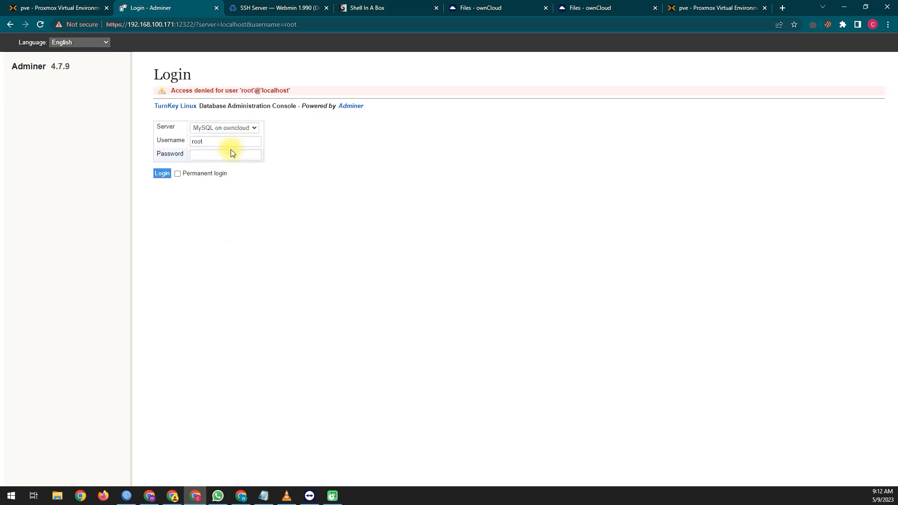
click(52, 5)
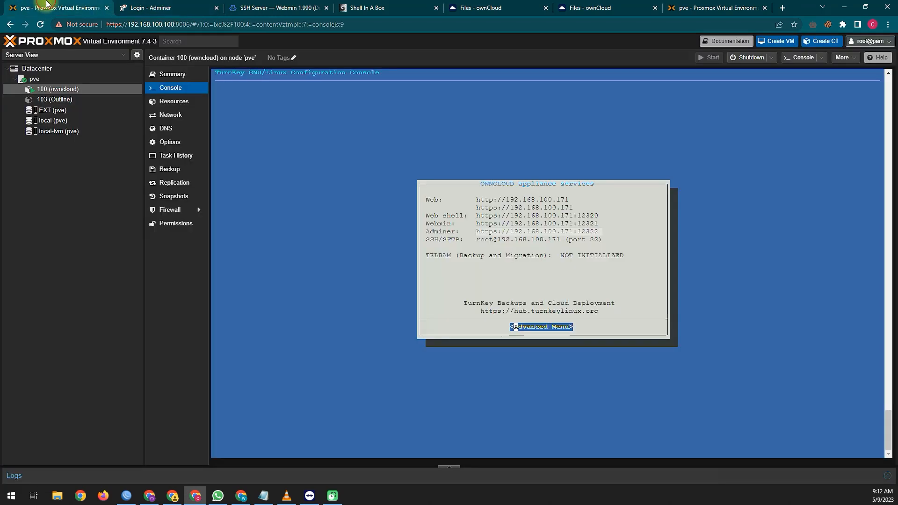
drag(602, 240, 477, 240)
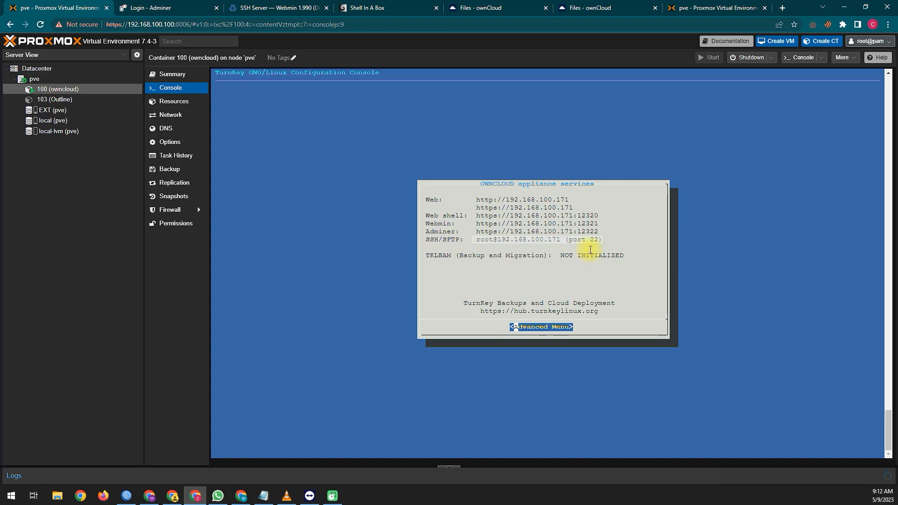
click(587, 7)
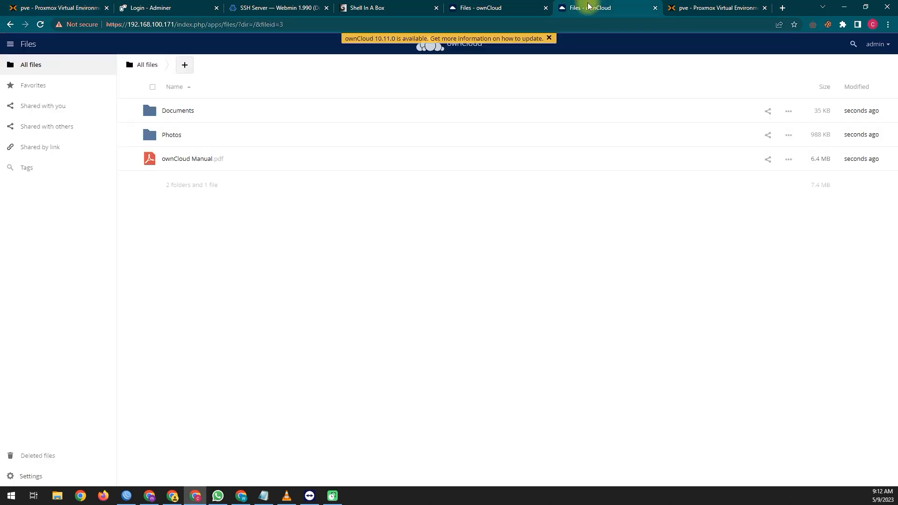
click(511, 7)
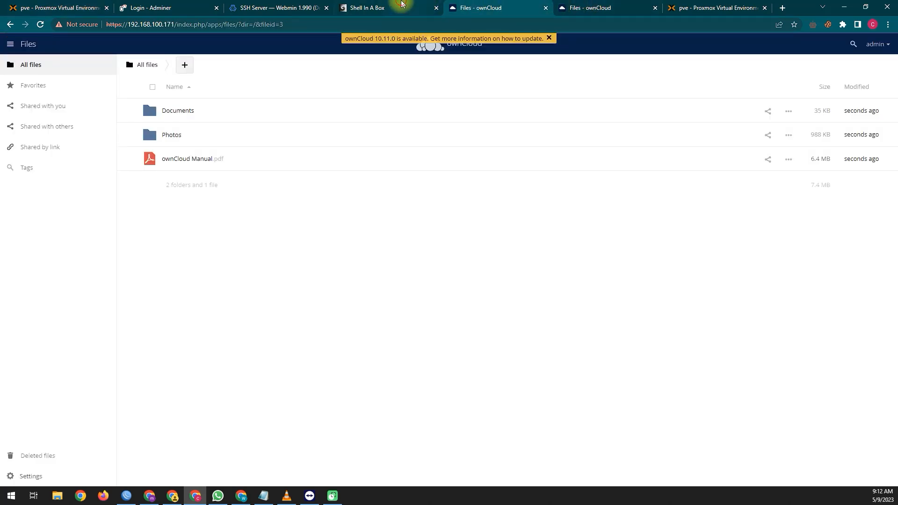
click(402, 5)
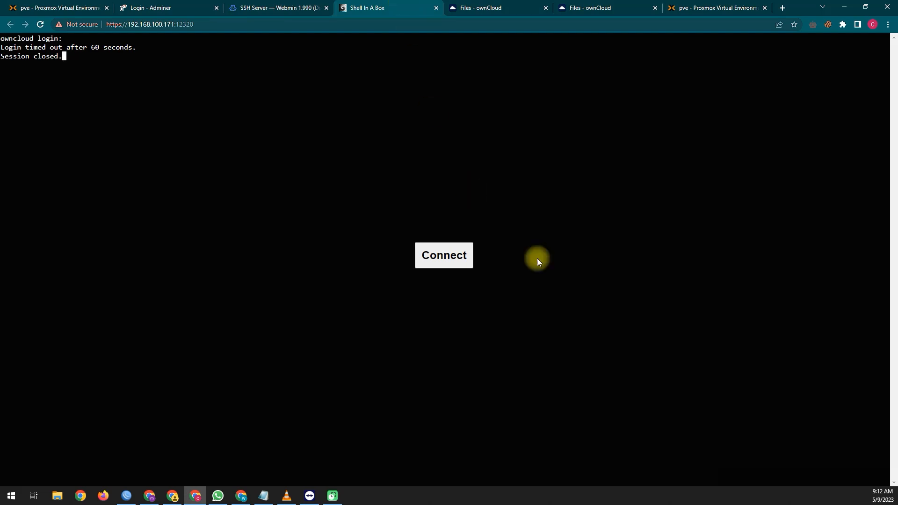
click(444, 256)
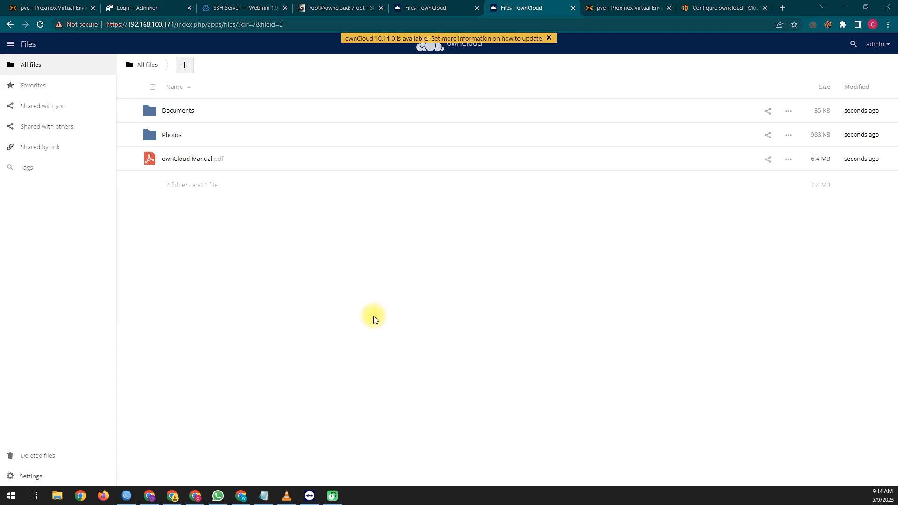
click(878, 44)
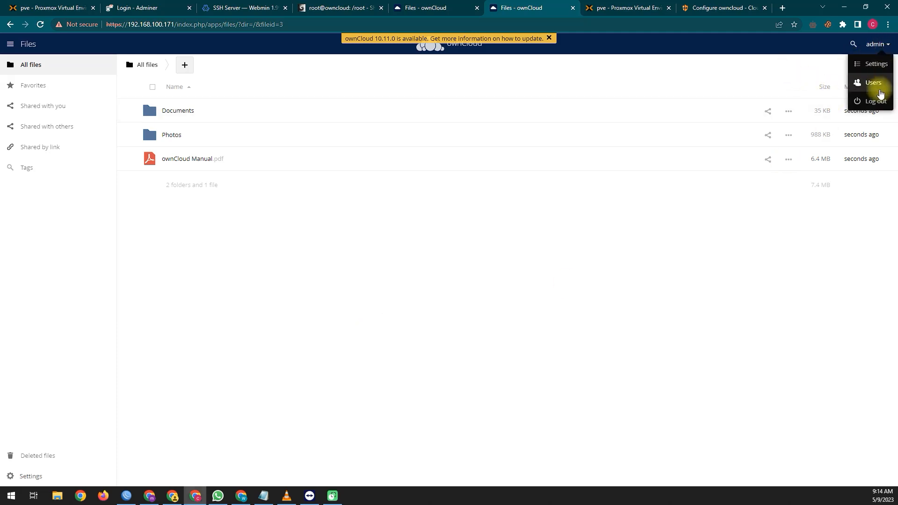
click(875, 68)
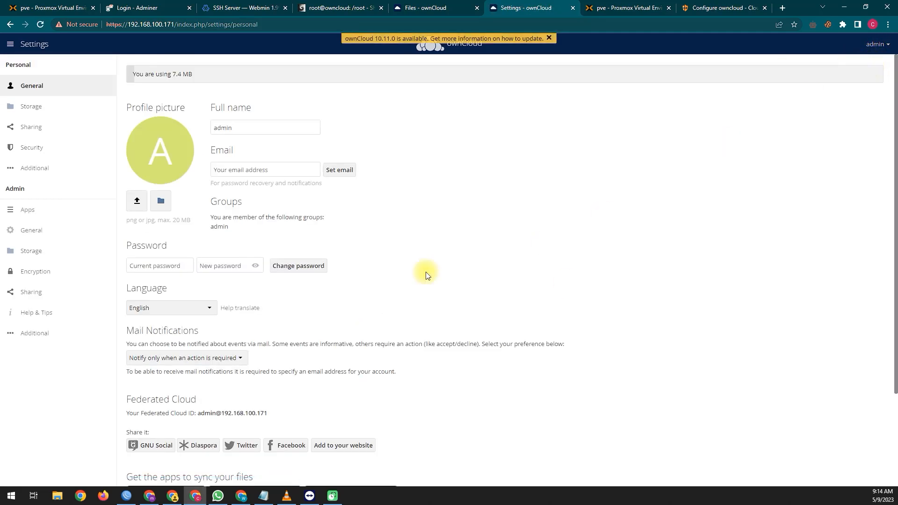
click(35, 106)
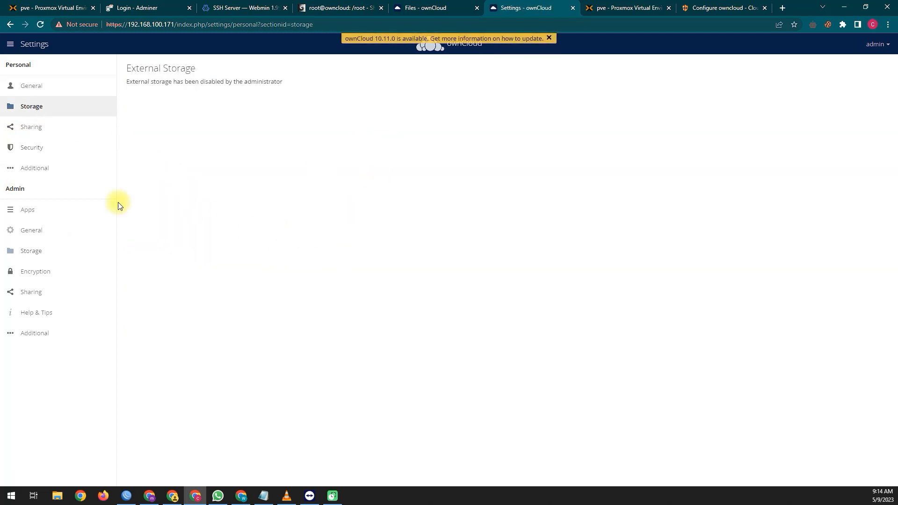
click(37, 128)
click(39, 147)
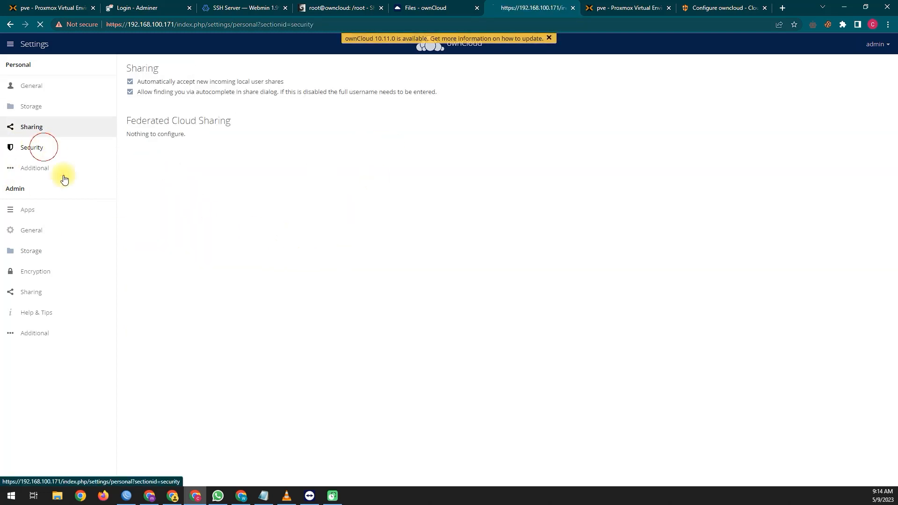
click(40, 212)
click(54, 232)
click(36, 251)
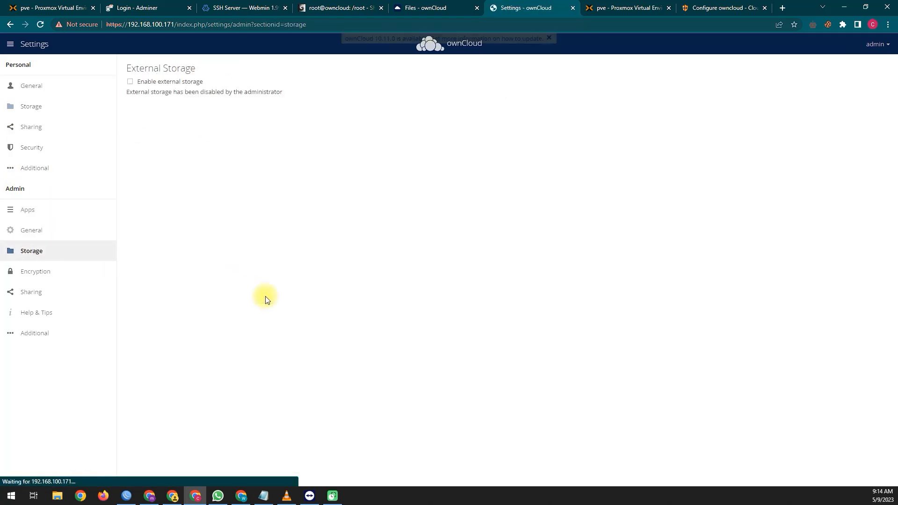
click(10, 44)
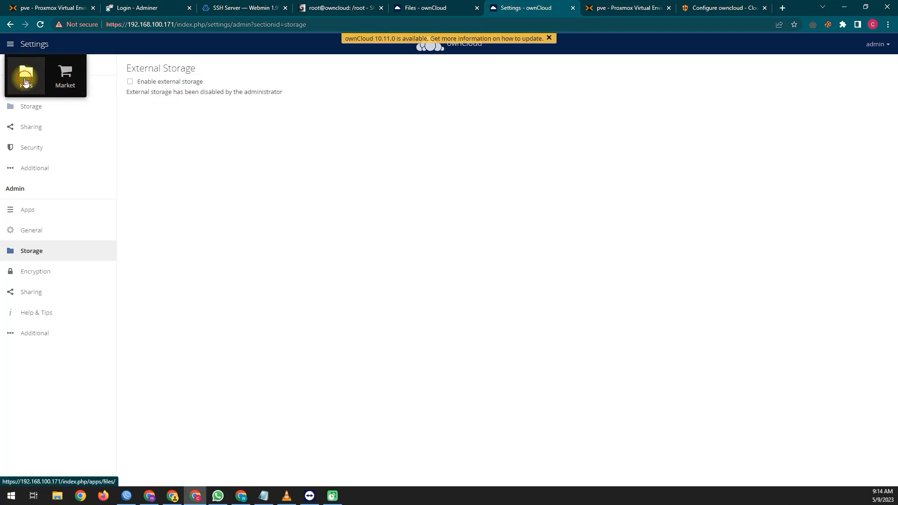
click(26, 75)
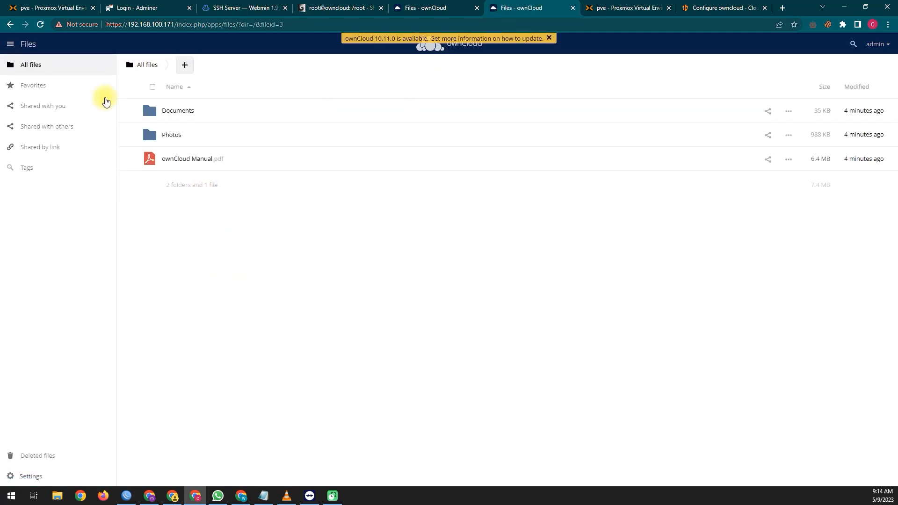
Step: Upload techpassport copy-Recovered-Recovered-Recovered.psd to ownCloud's All files
click(185, 66)
click(189, 89)
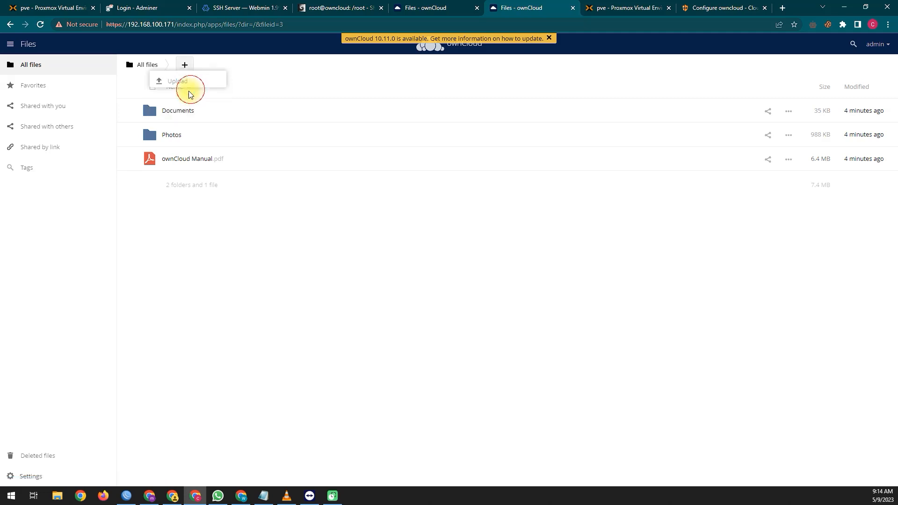
double_click(291, 110)
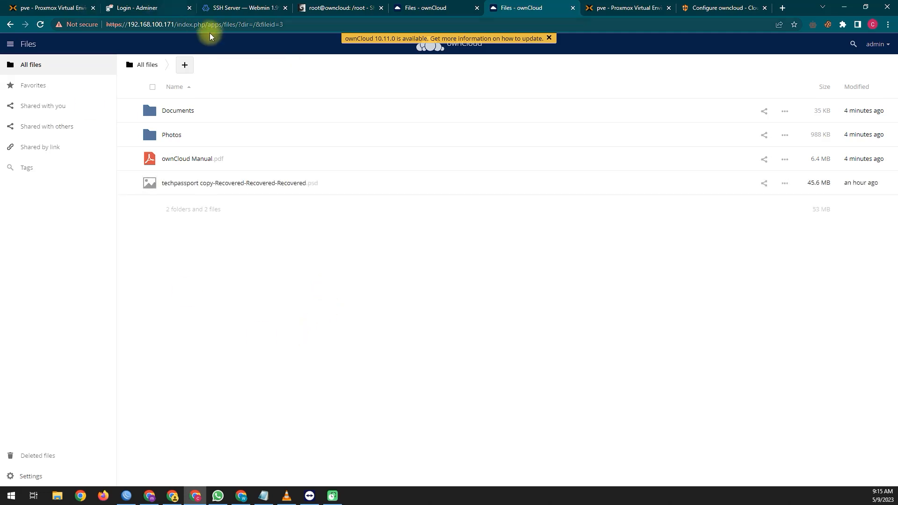
Step: Select the server address in the address bar and dismiss the browser context menu
drag(177, 24, 95, 25)
right_click(258, 183)
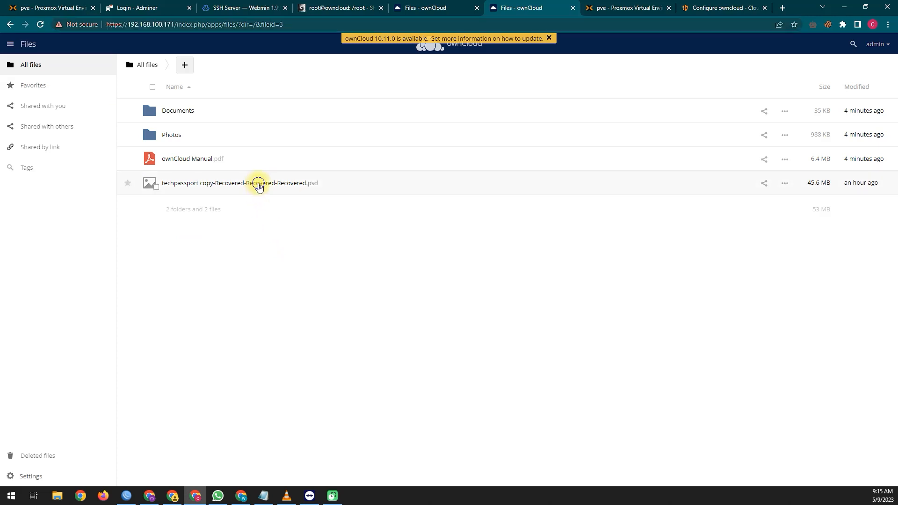
click(204, 223)
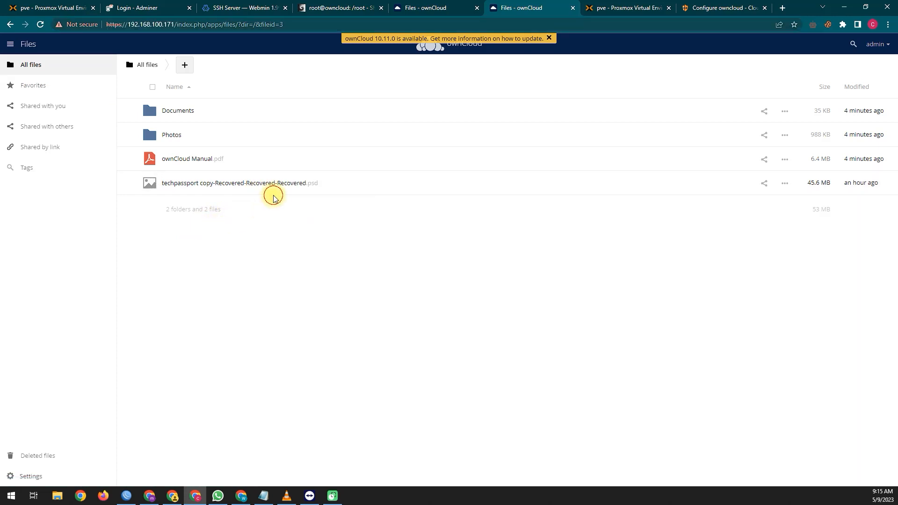
Step: Create a public link share for the techpassport .psd file and show its social sharing options
click(765, 183)
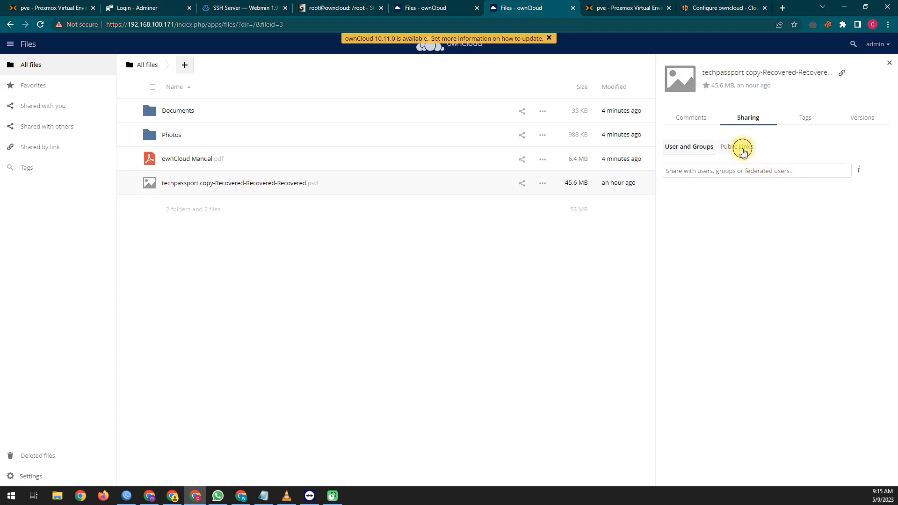
click(743, 147)
click(706, 189)
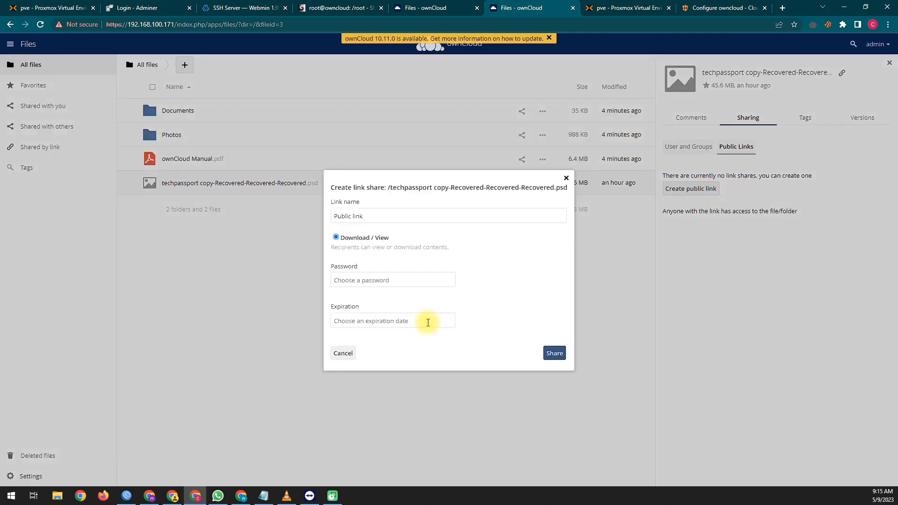
click(555, 353)
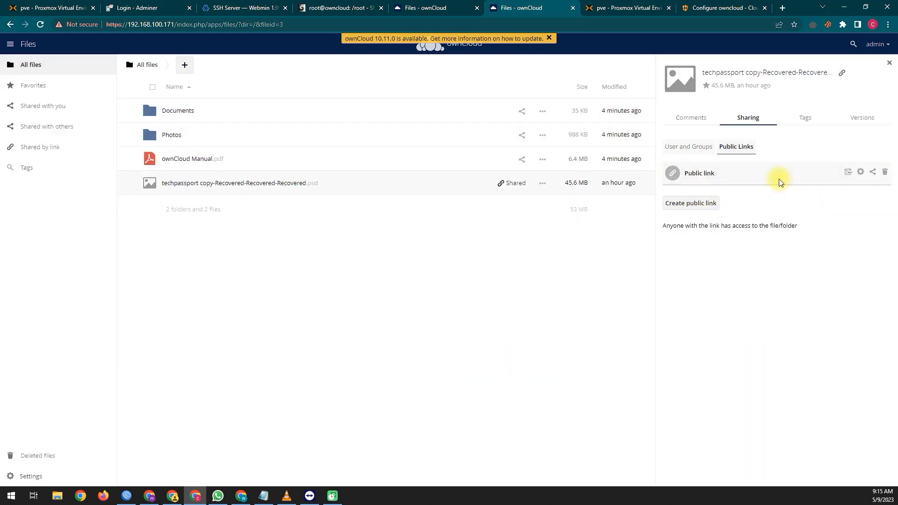
click(872, 174)
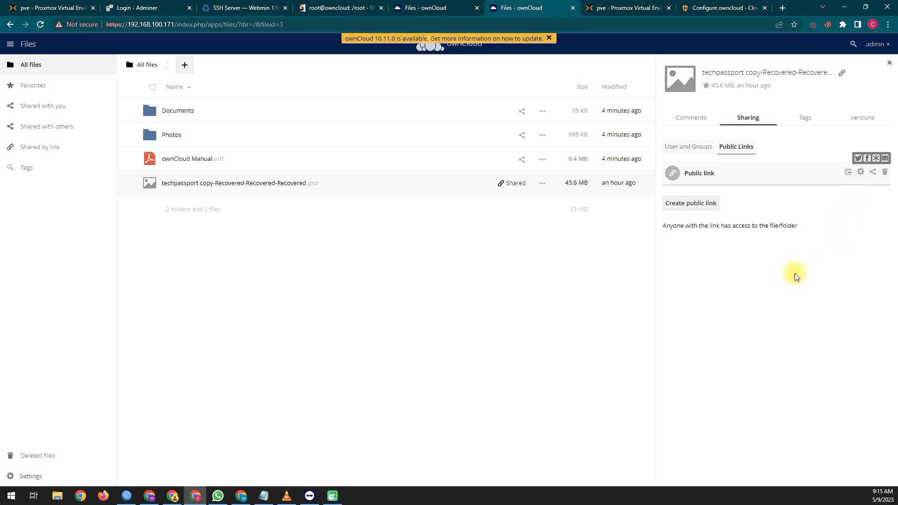